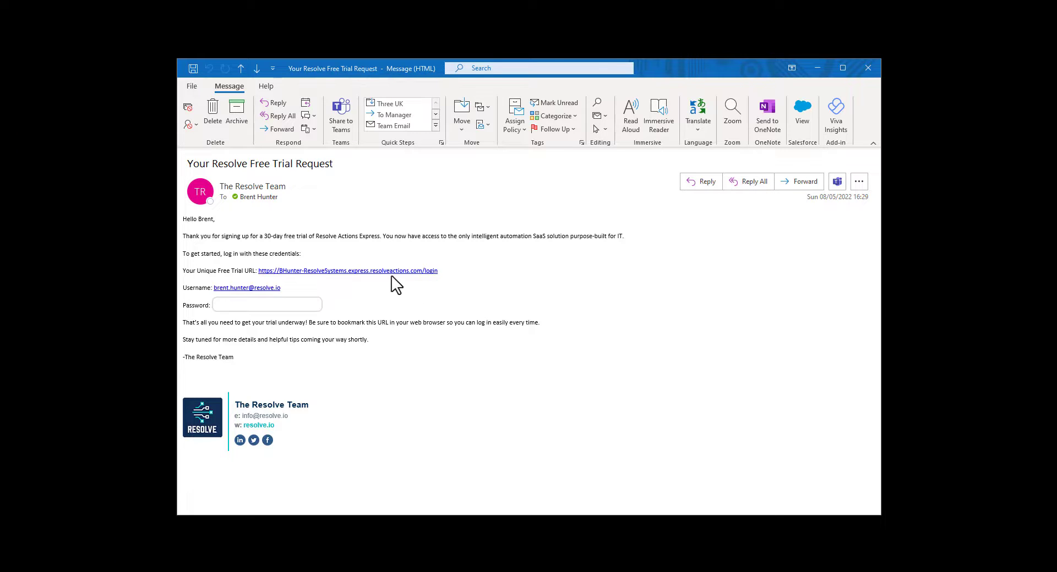
Open the trial login link and sign in with the trial account's e-mail and password.
click(364, 272)
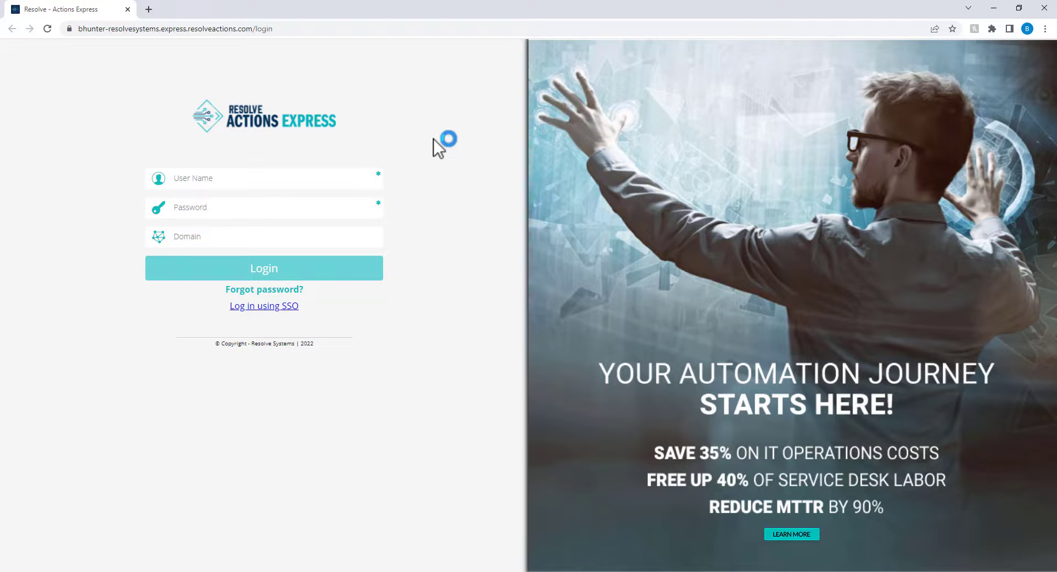
click(269, 177)
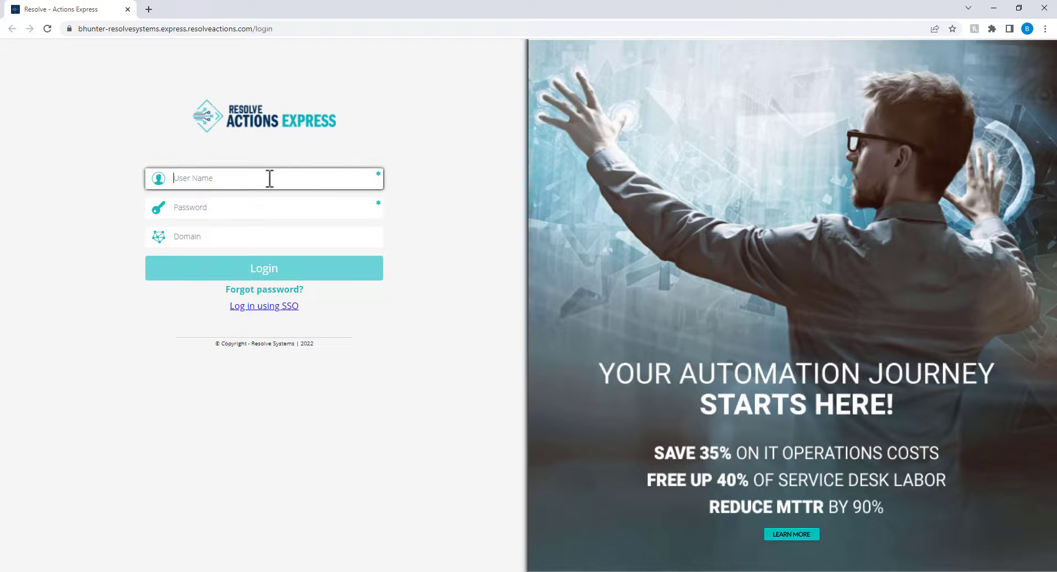
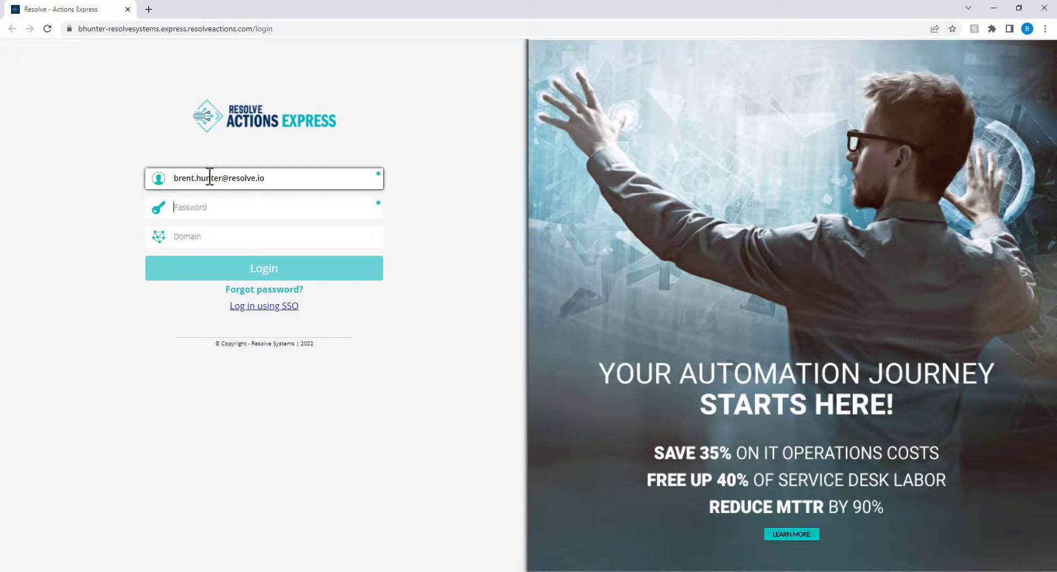
key(Tab)
text(•••••)
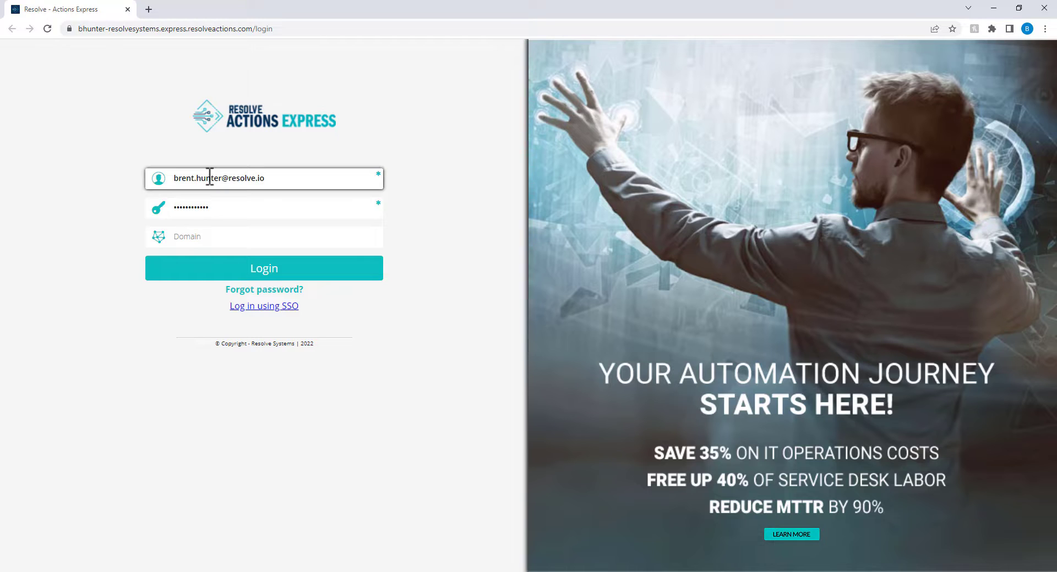
click(263, 272)
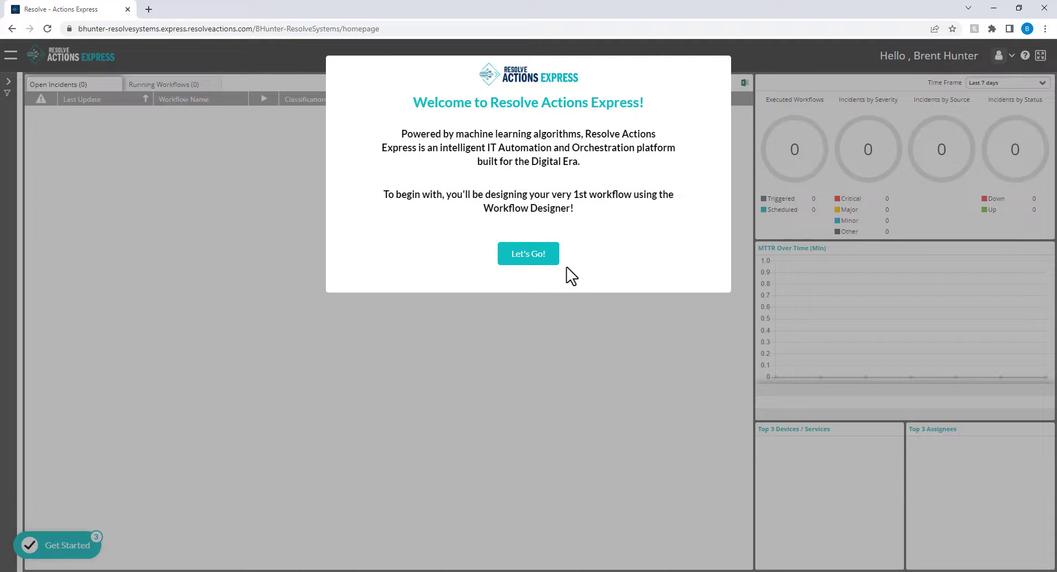
Dismiss the welcome message and launch the Workflow Designer from the navigation menu.
click(530, 262)
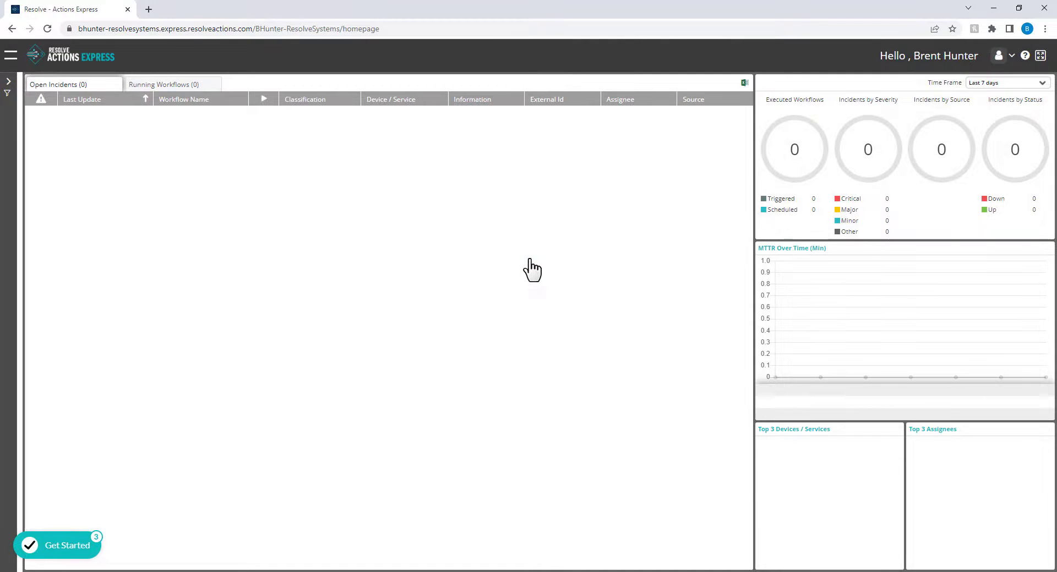
click(12, 57)
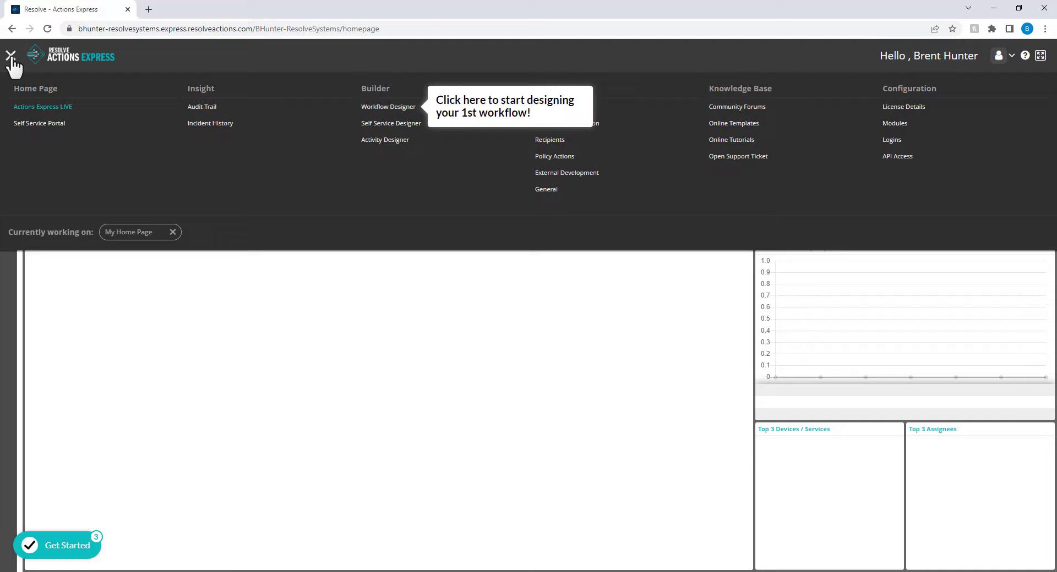
click(387, 108)
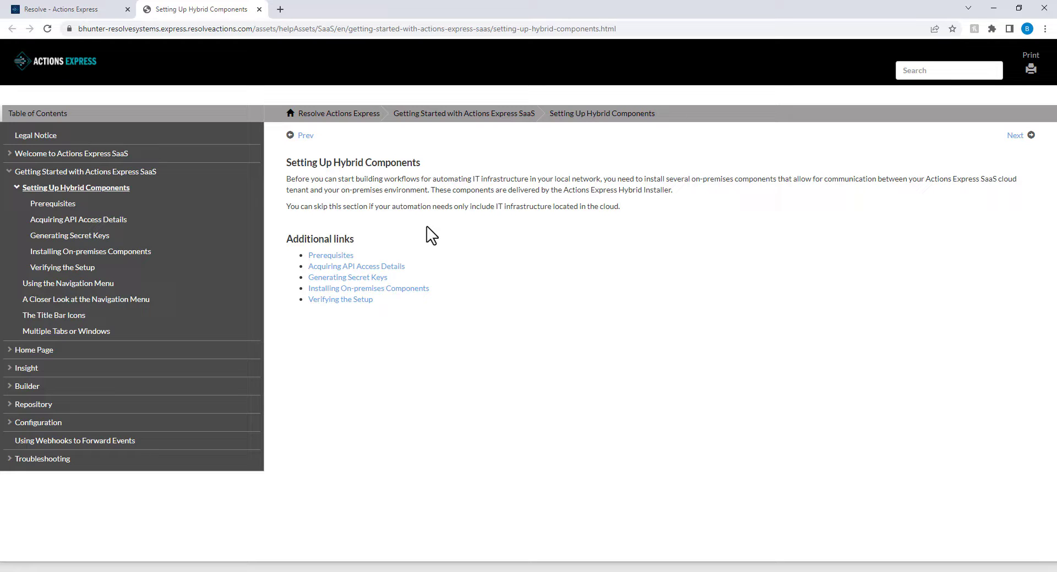
Open the Prerequisites page of the hybrid components setup guide.
click(349, 257)
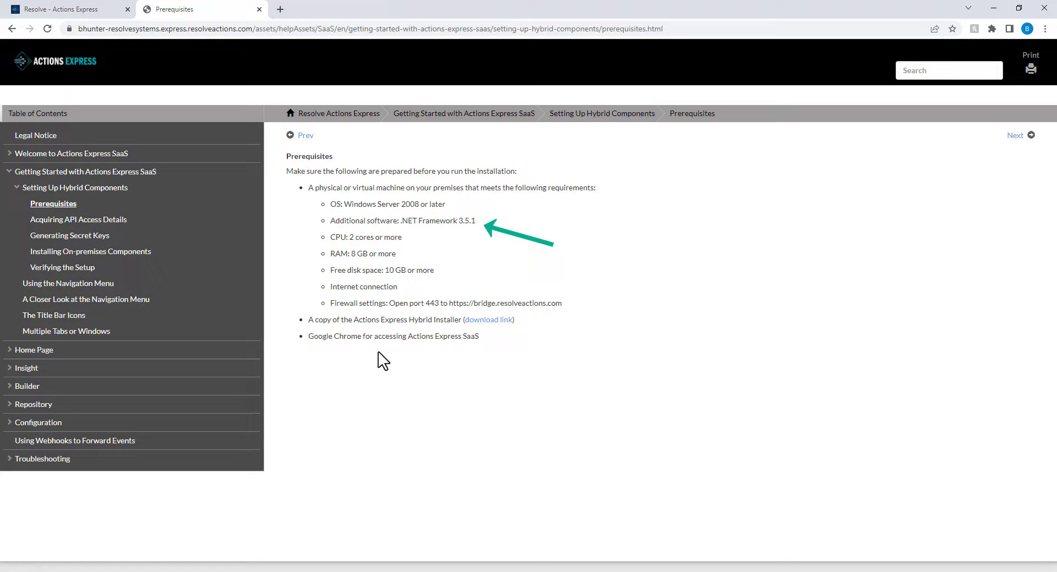
Submit your e-mail on the file share, download Actions Express Hybrid.exe, then restore the remote desktop.
click(490, 323)
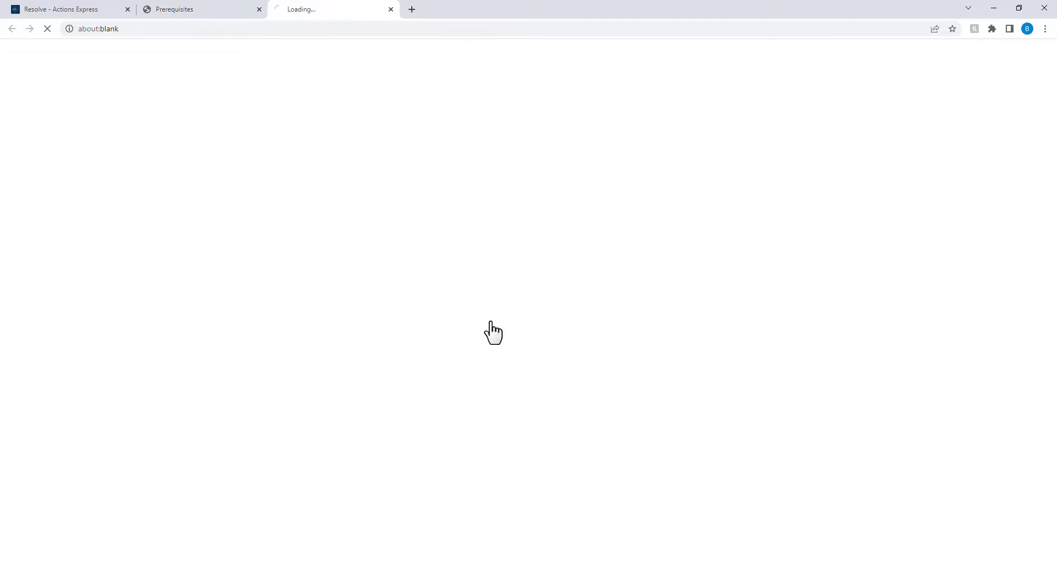
click(505, 153)
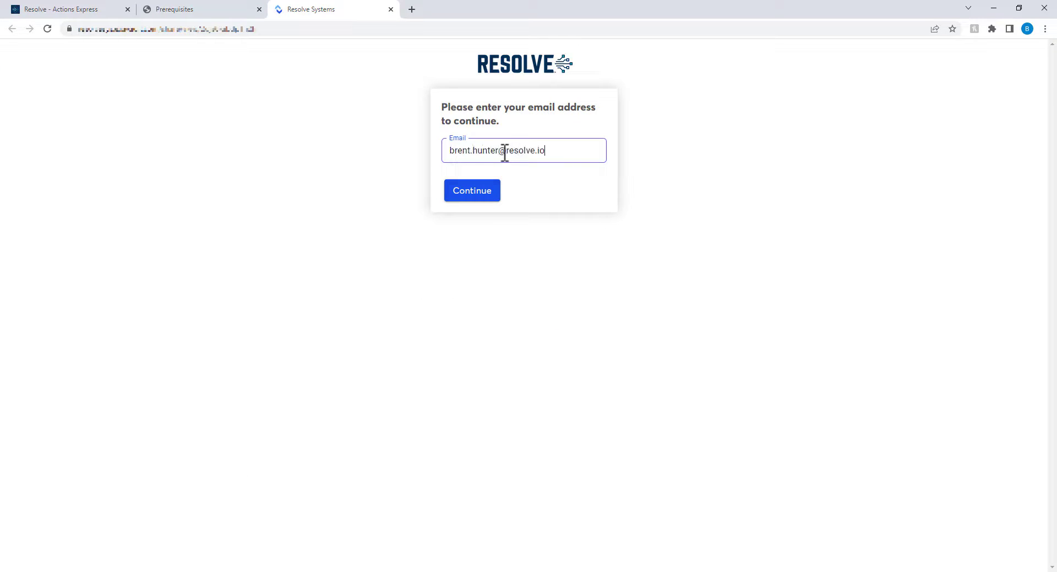
click(473, 192)
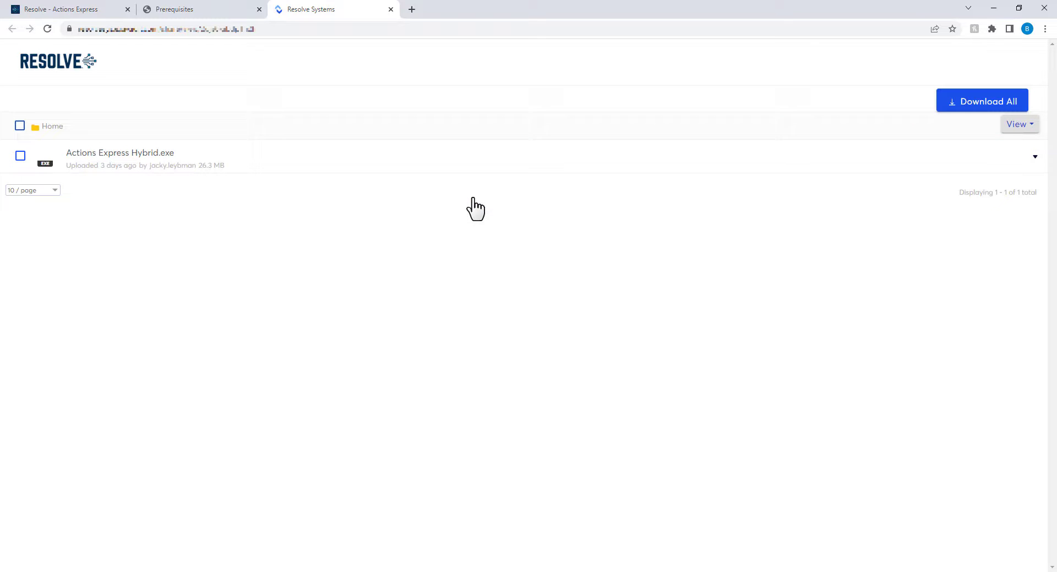
click(157, 167)
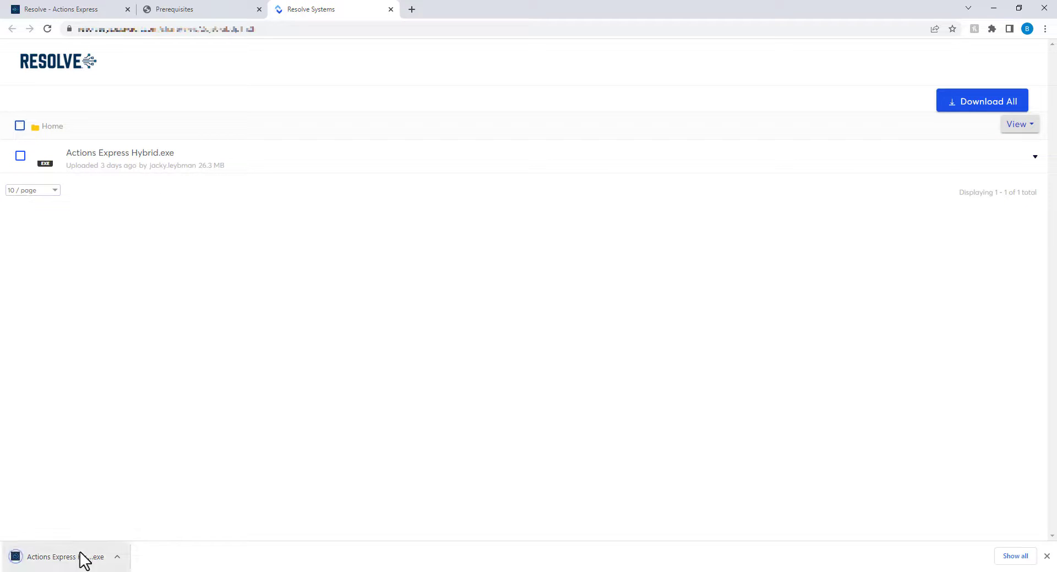
click(243, 569)
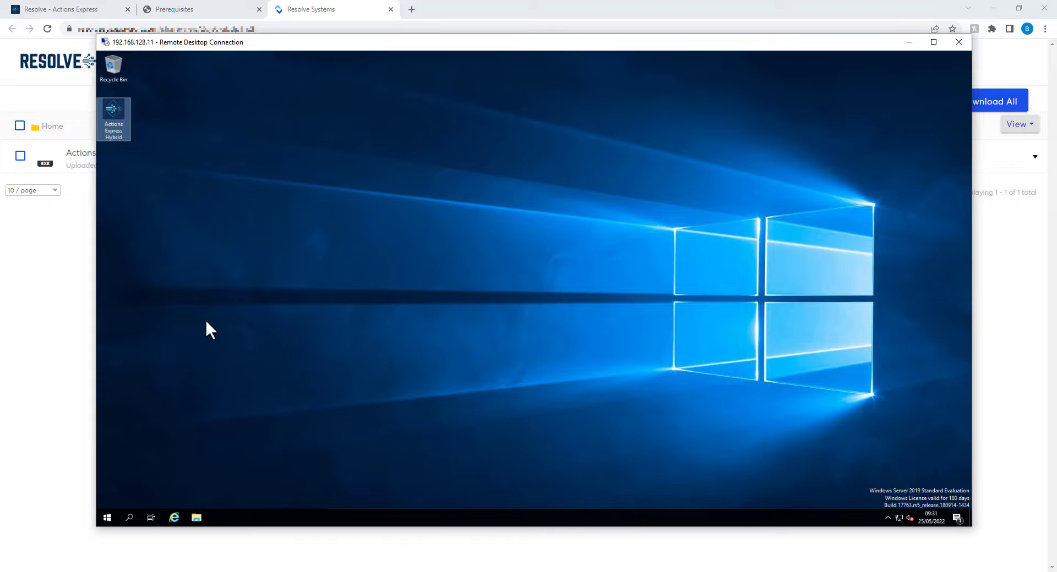
Launch the Actions Express Hybrid installer, accept the licence terms, and advance to Bridge Connection Details.
double_click(114, 115)
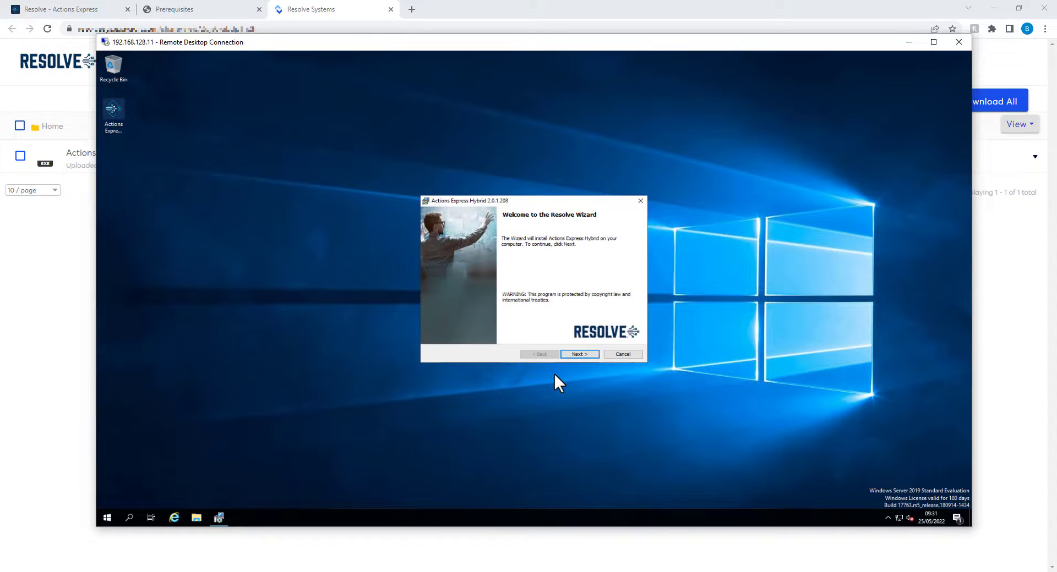
click(571, 356)
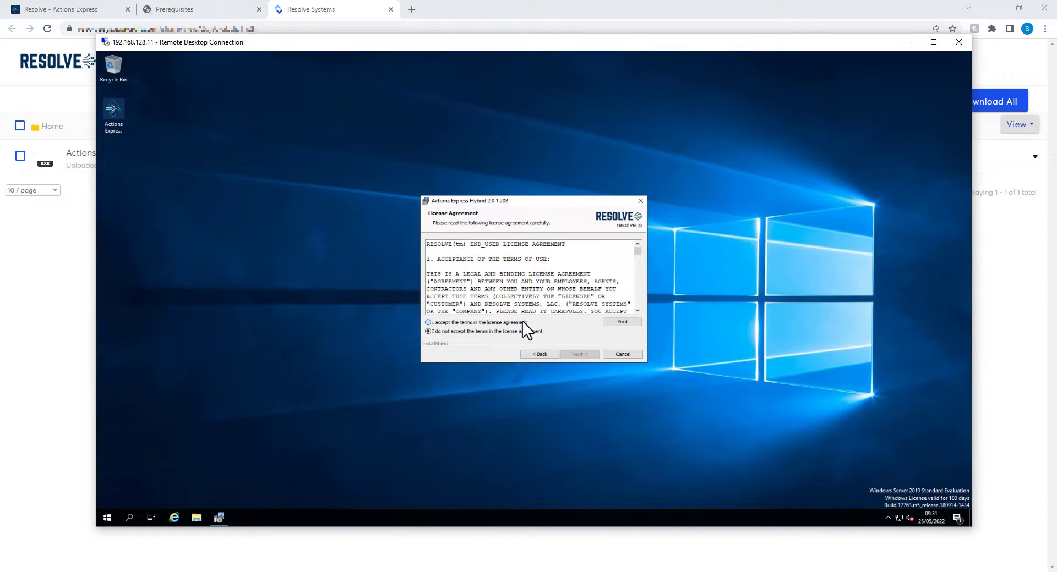
click(523, 322)
click(566, 356)
click(567, 356)
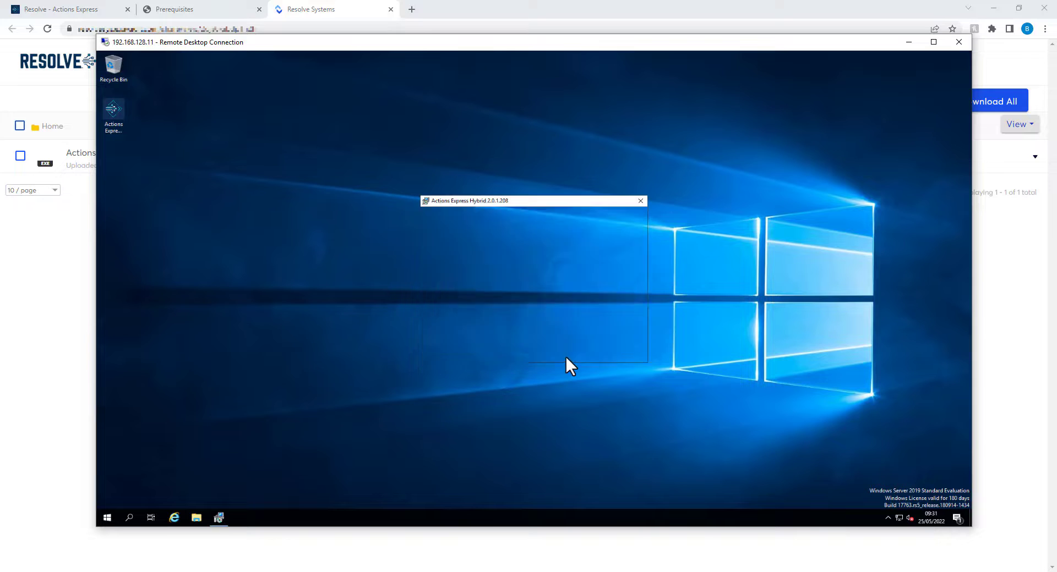
click(566, 357)
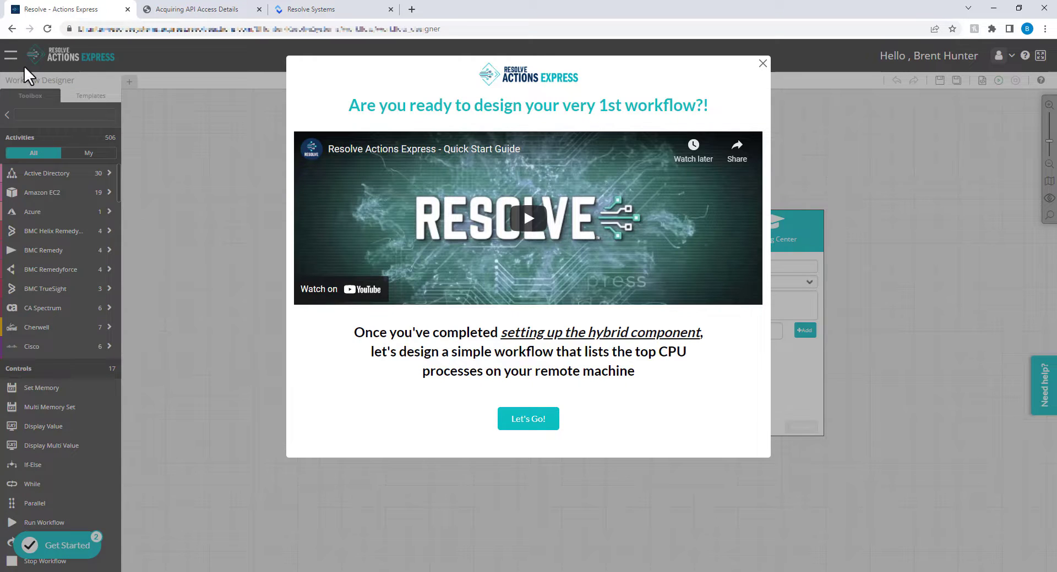
Close the welcome video and go to the API Access configuration page.
click(762, 63)
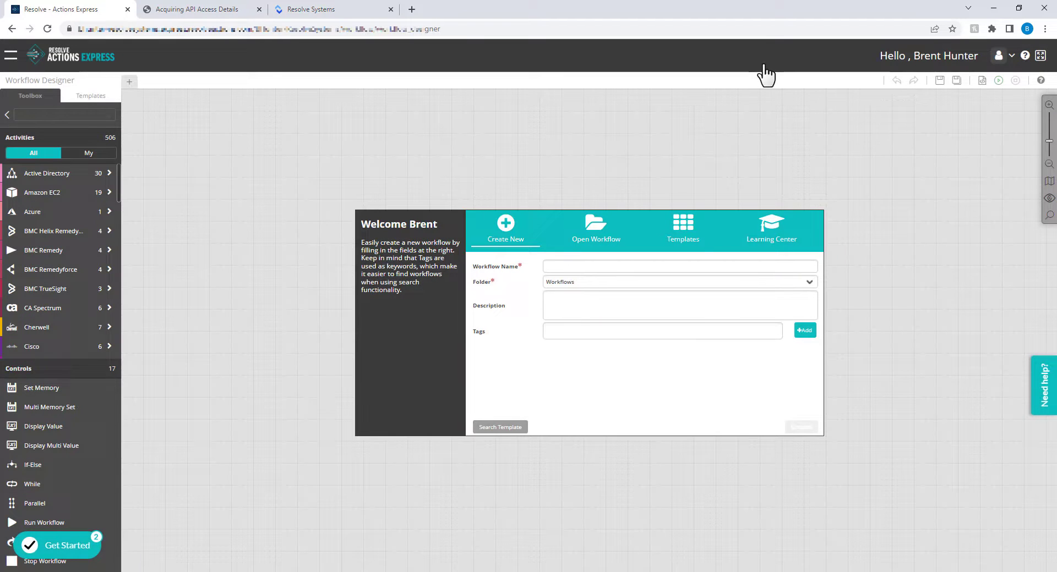
click(15, 57)
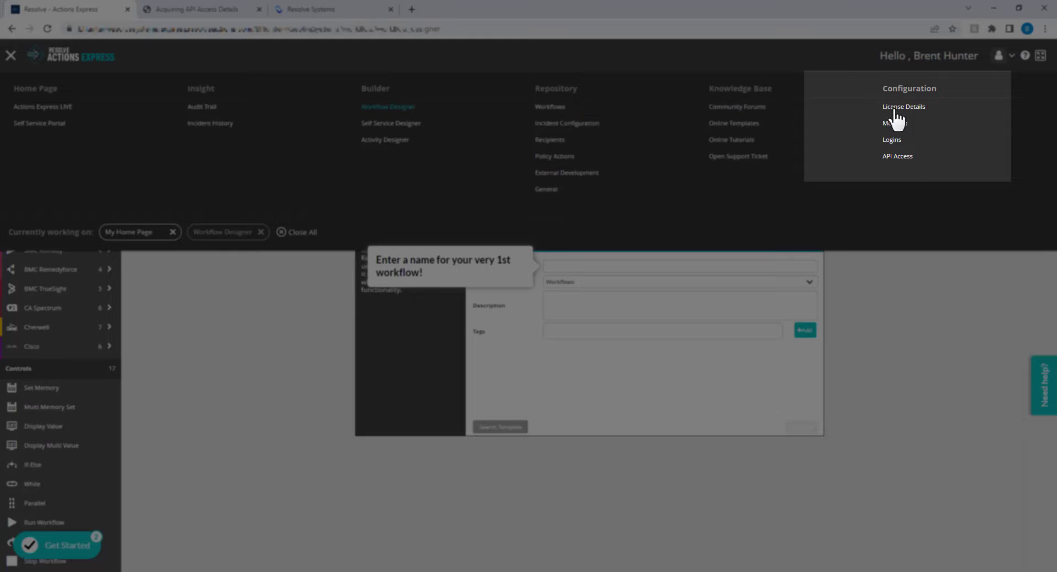
click(906, 160)
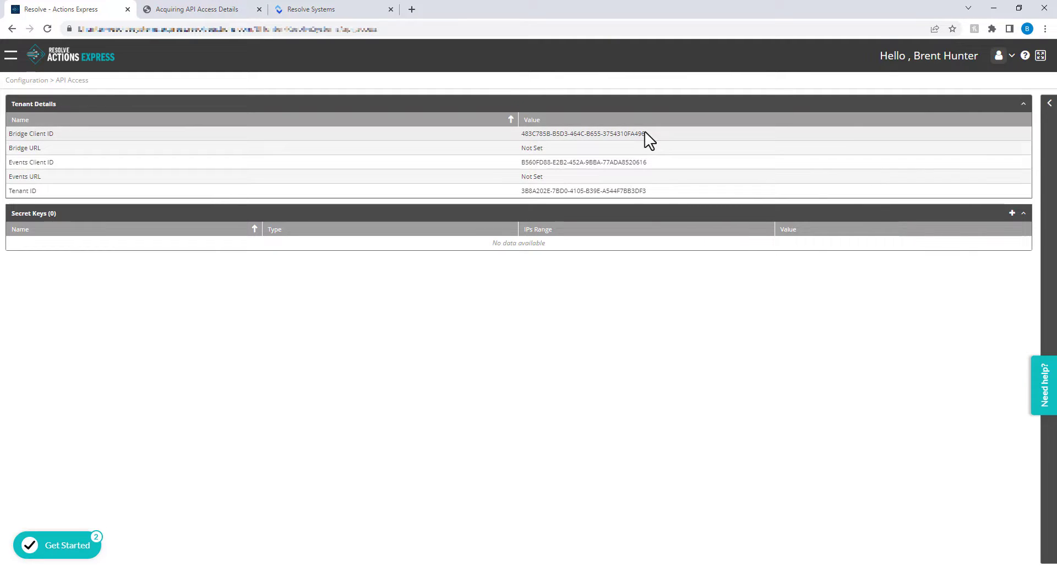
Copy the Bridge Client ID and paste it into the installer's Bridge Client ID field.
click(645, 133)
right_click(883, 122)
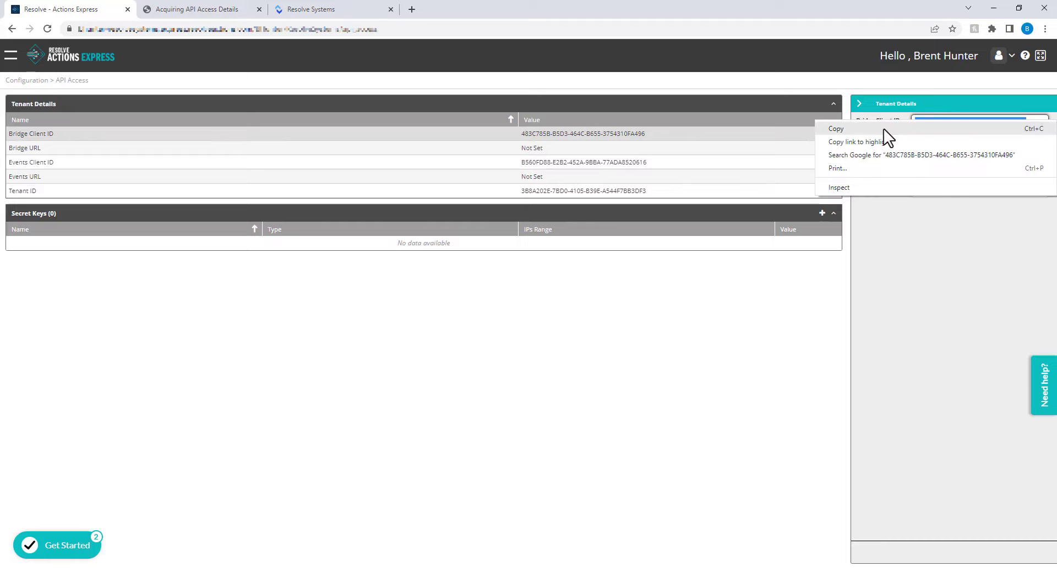
click(884, 128)
click(363, 571)
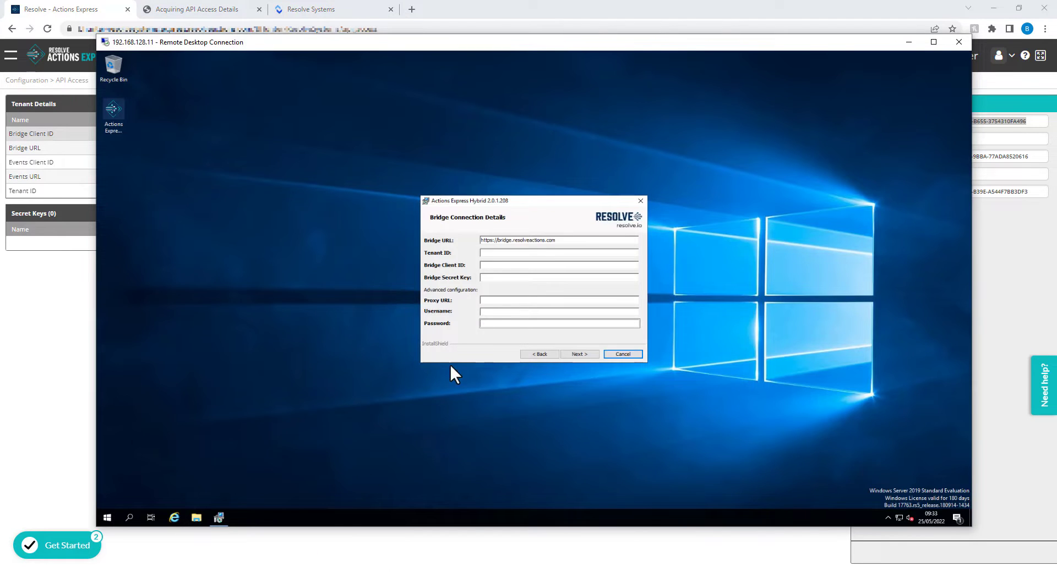
click(497, 266)
key(ctrl+v)
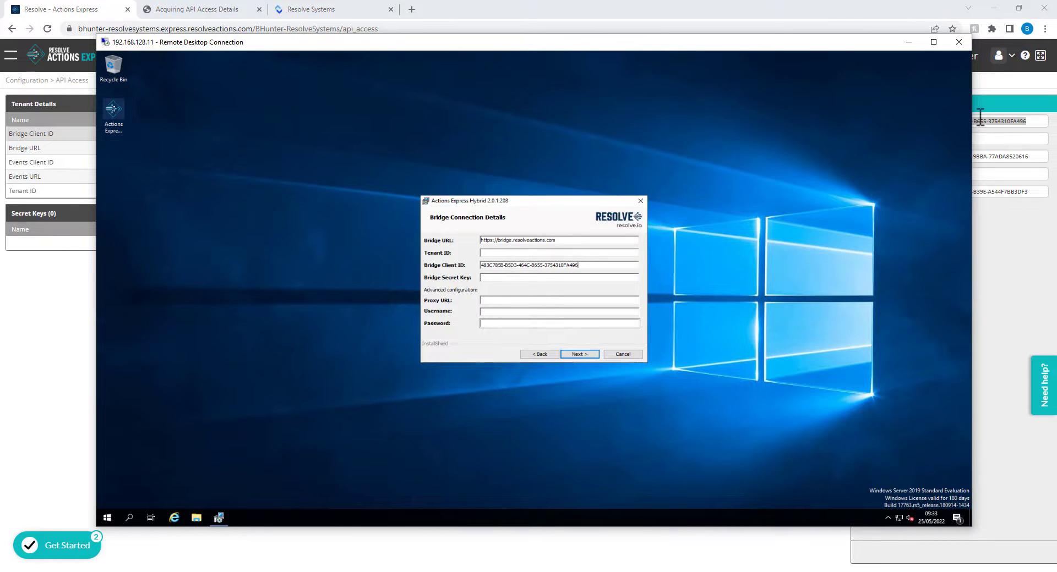
Select the Tenant ID value and paste it into the installer's Tenant ID field.
click(994, 156)
drag(916, 192, 1025, 195)
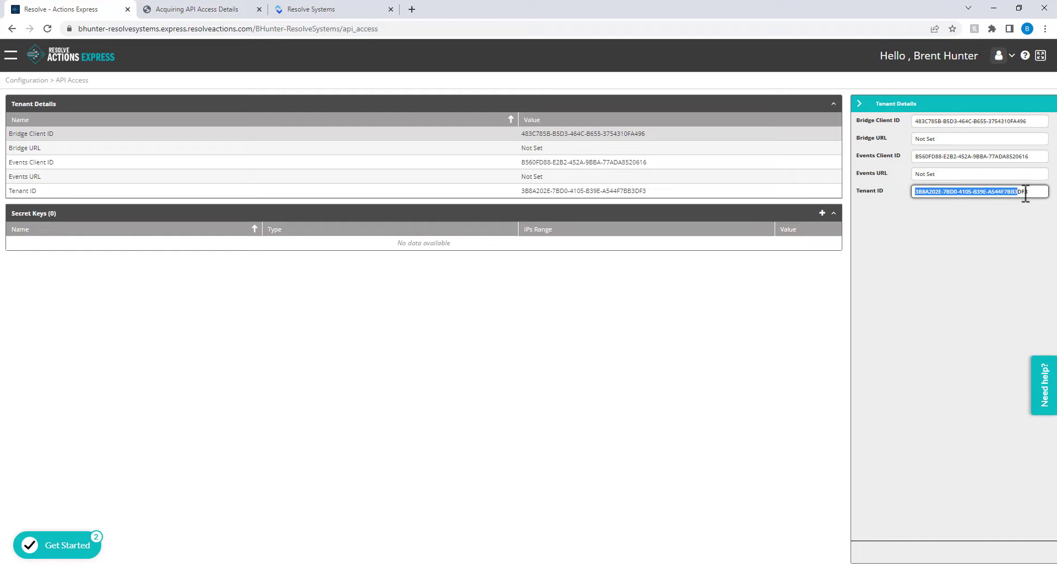
click(303, 570)
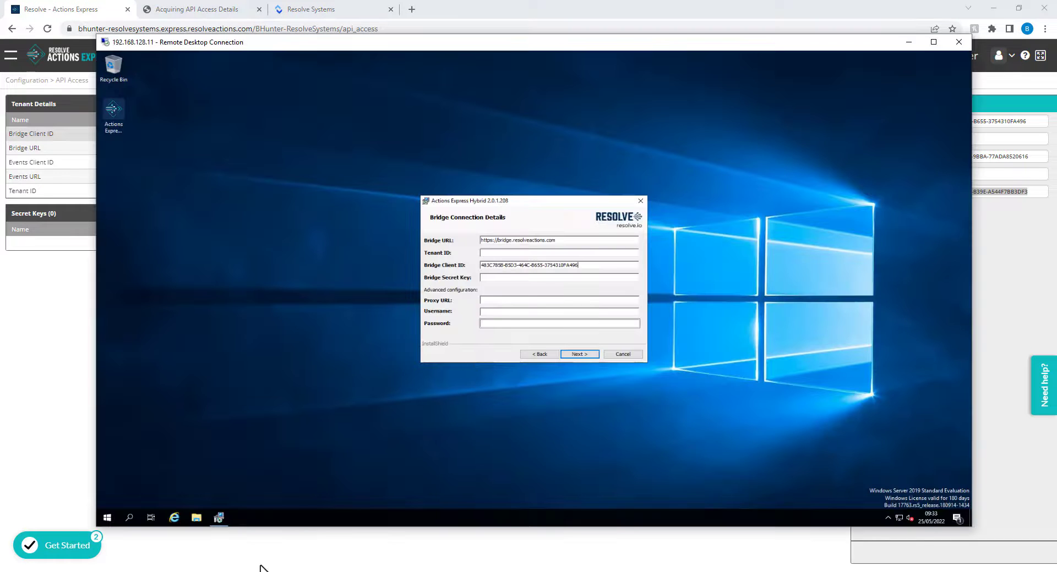
click(495, 253)
key(ctrl+v)
key(alt+Tab)
Create and save a Bridge-type secret key named New Secret Key, then copy its value.
click(822, 213)
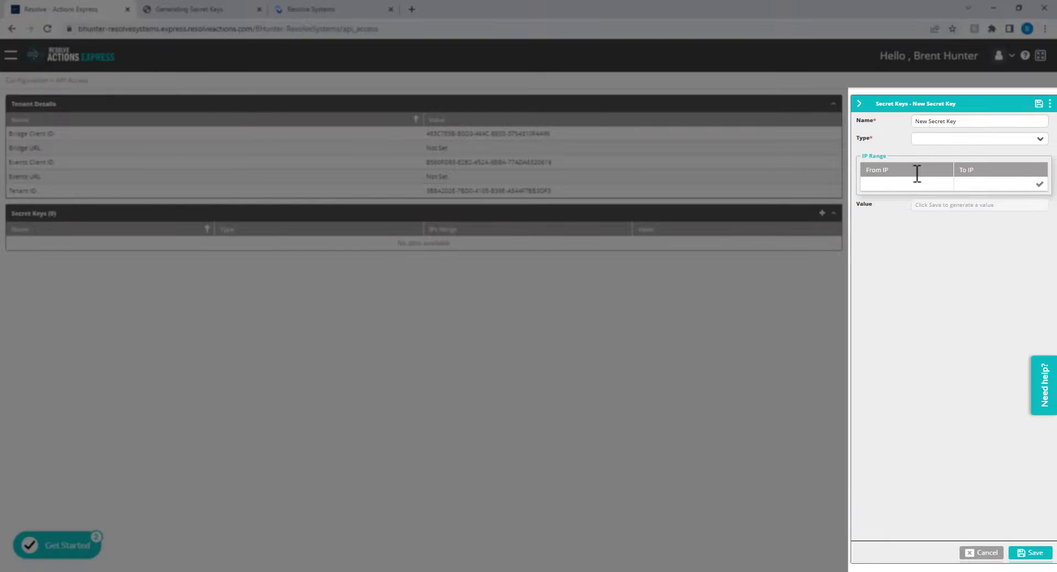
click(1040, 141)
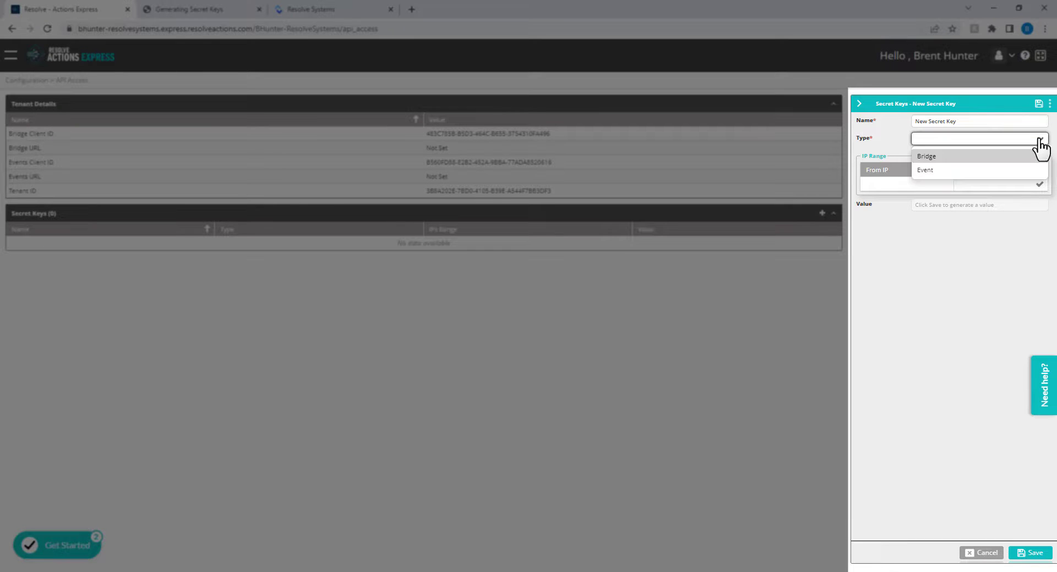
click(931, 157)
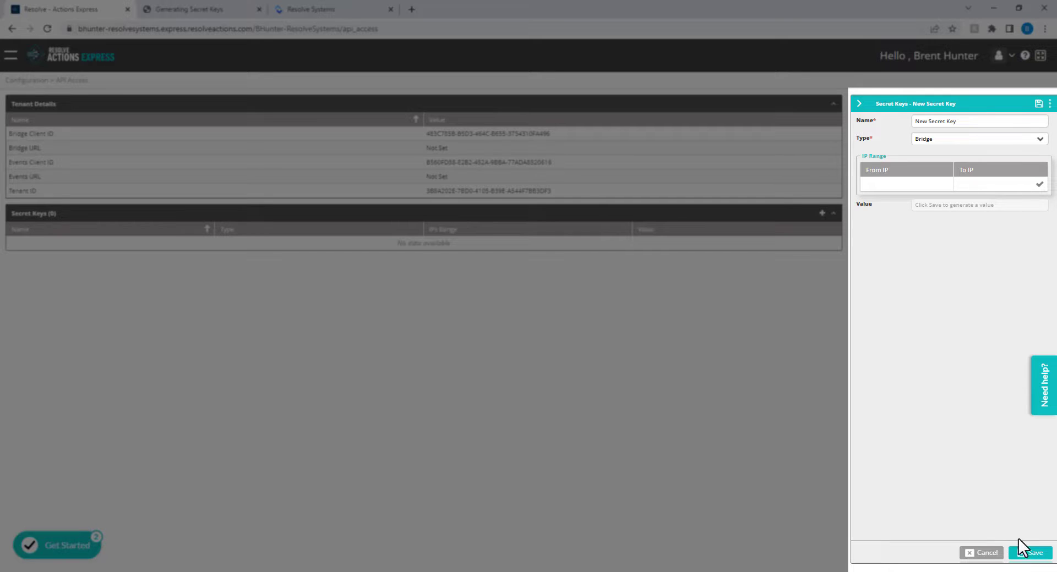
click(1030, 557)
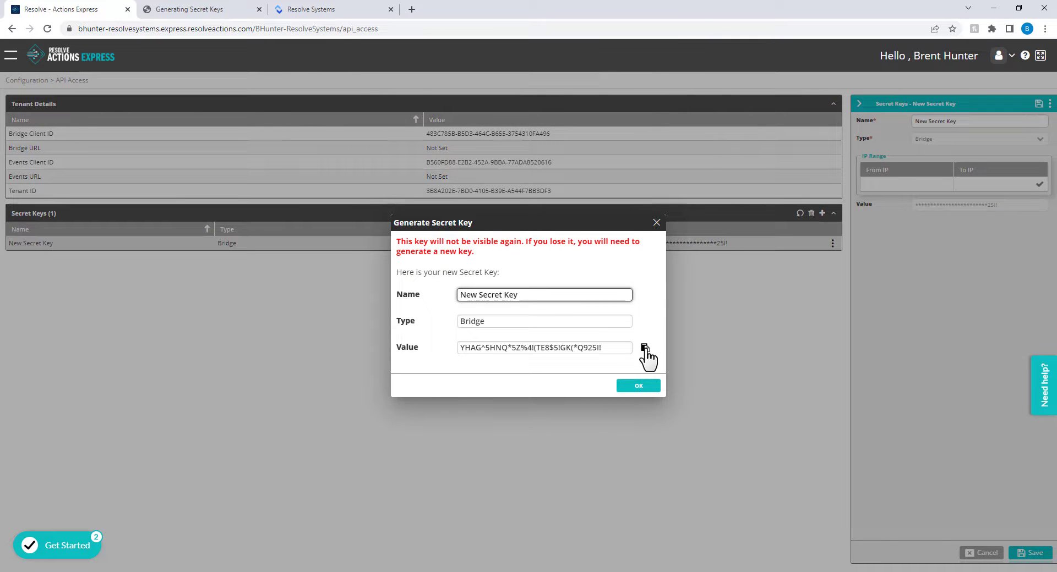
click(645, 348)
key(alt+Tab)
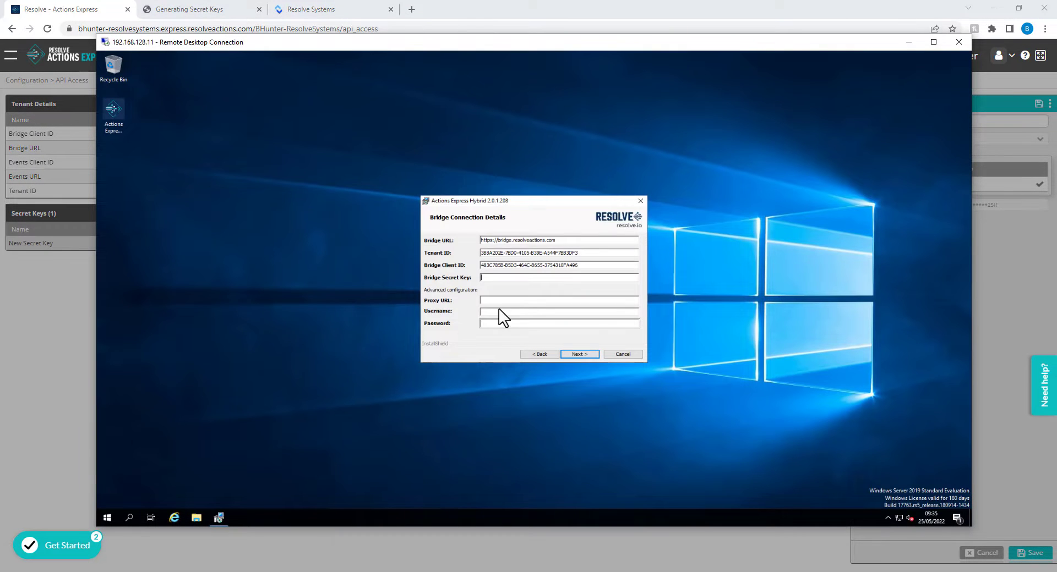
Paste the secret key into Bridge Secret Key and run the hybrid installation to completion.
key(ctrl+v)
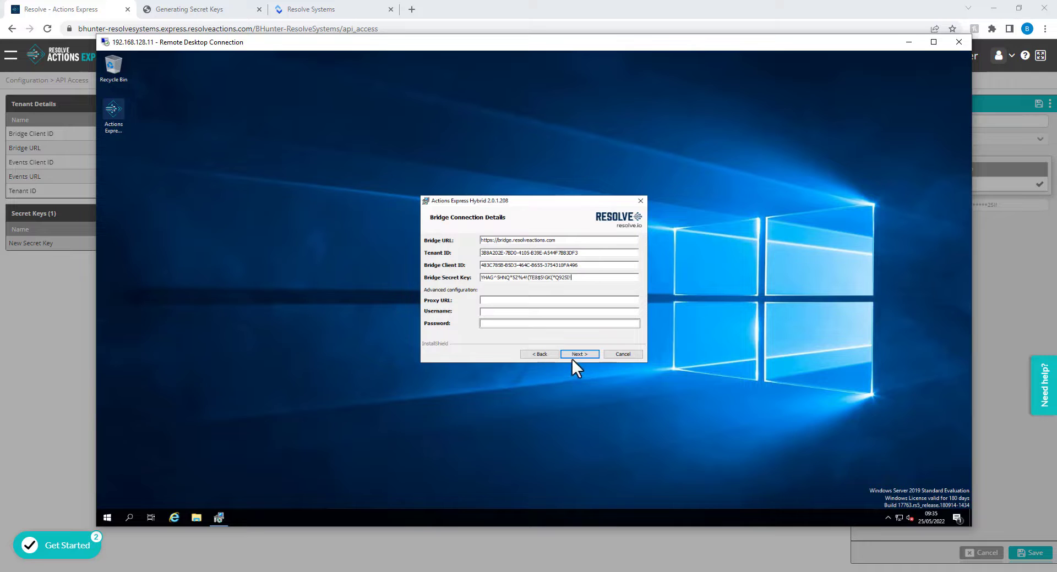
click(573, 355)
click(573, 356)
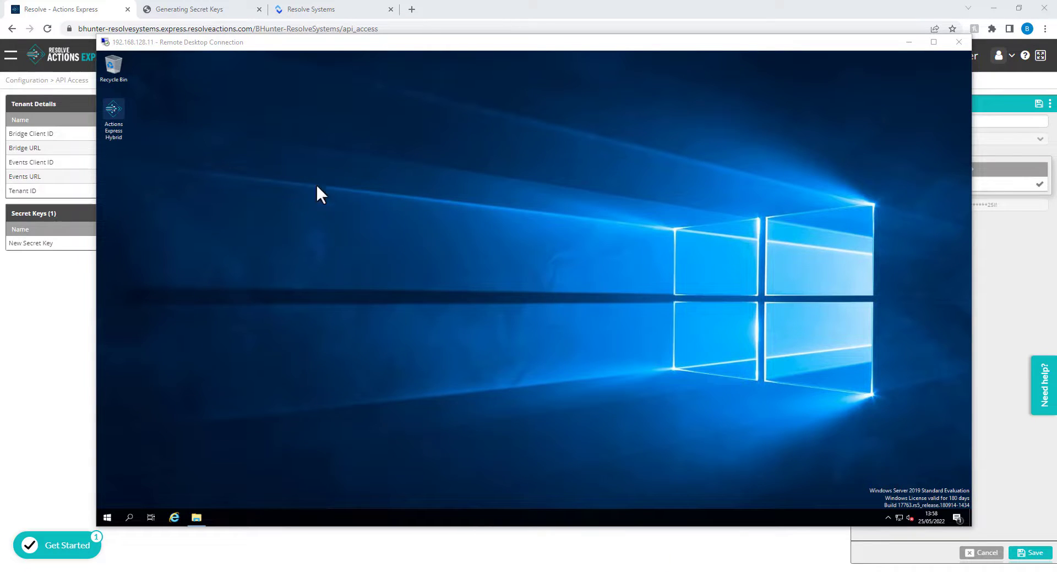
Browse the help from Verifying the Setup and Navigation Menu to Builder > Workflow Designer > Overview.
click(211, 12)
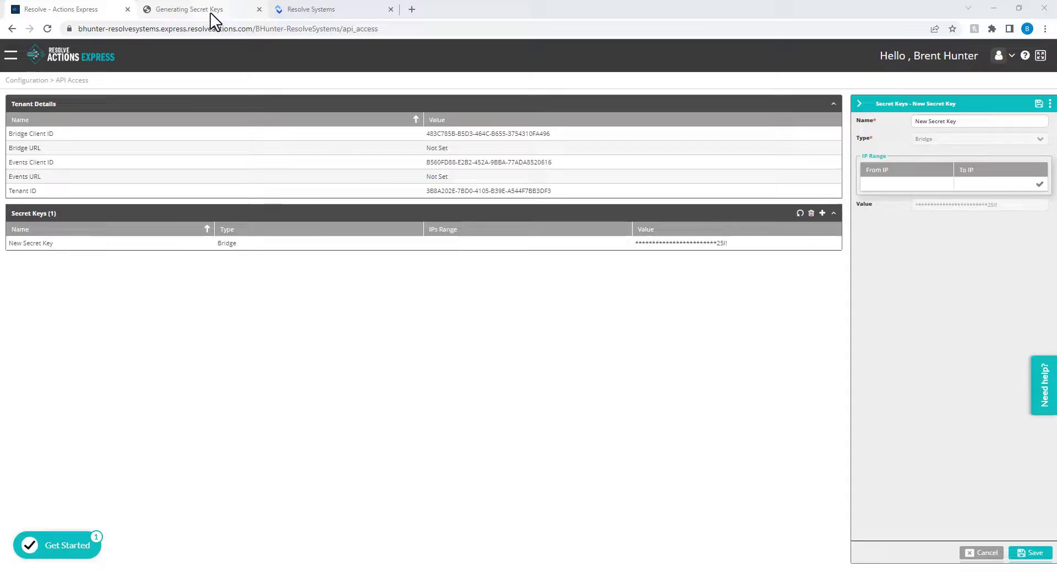
click(64, 268)
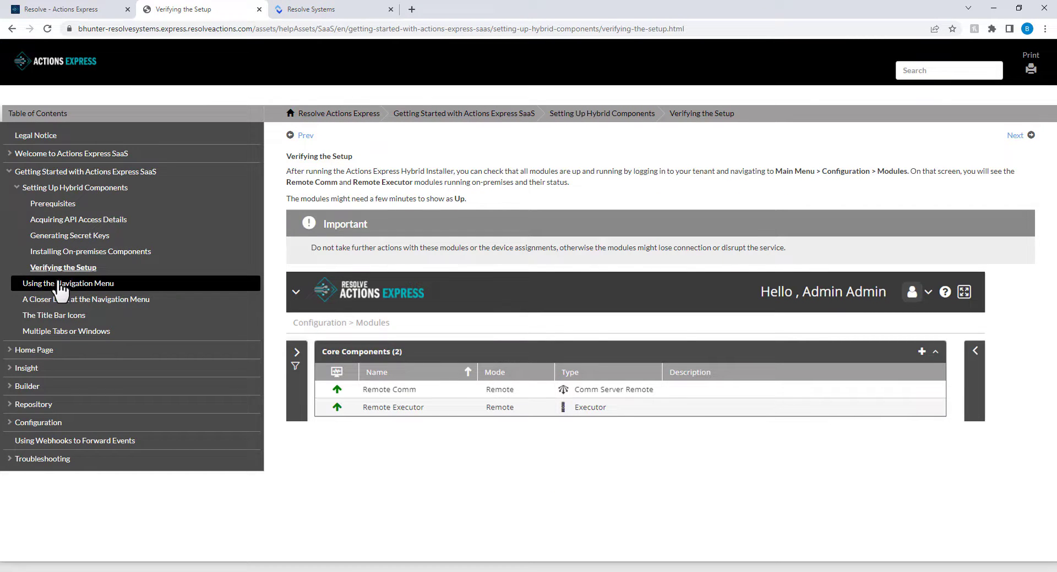
click(62, 284)
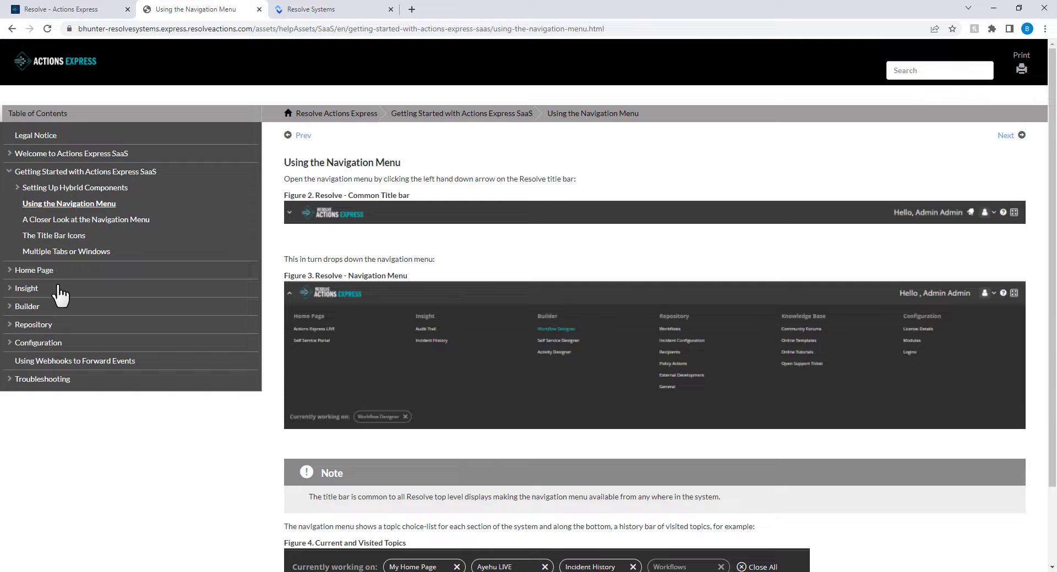
click(10, 310)
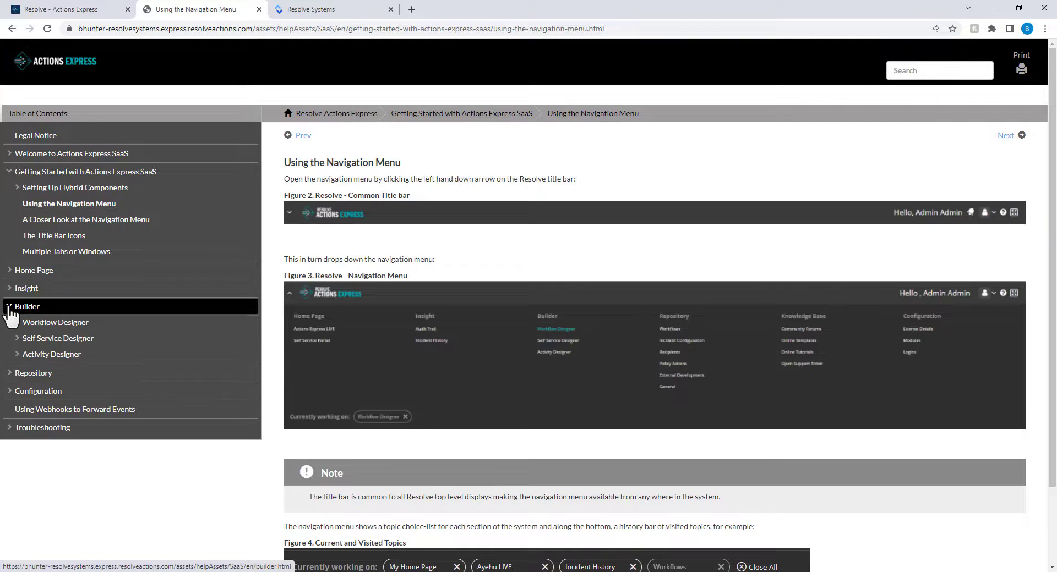
click(98, 329)
click(104, 270)
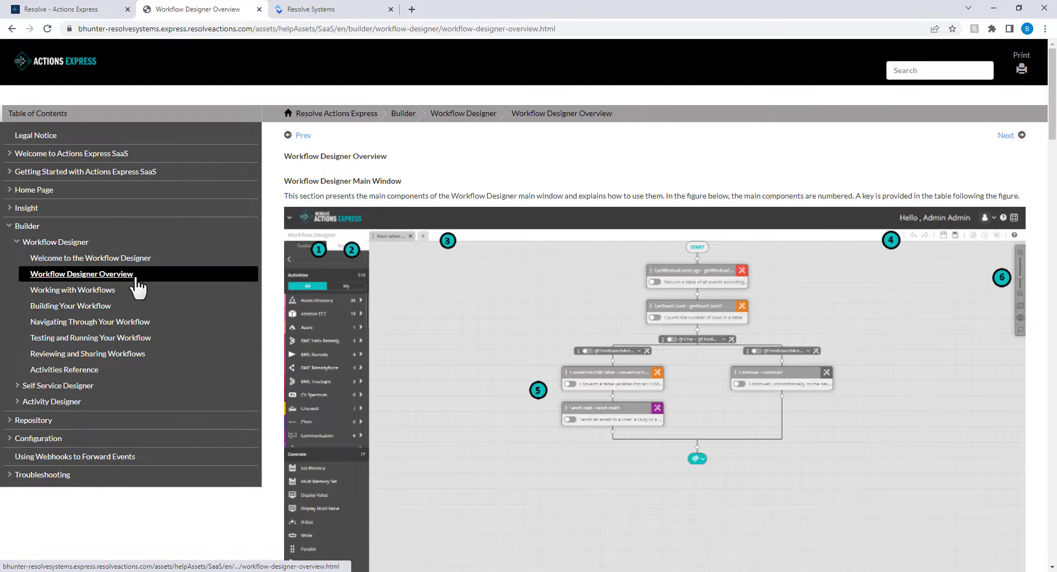
Open the Workflow Designer and create a new workflow named 'My First Workflow'.
click(84, 11)
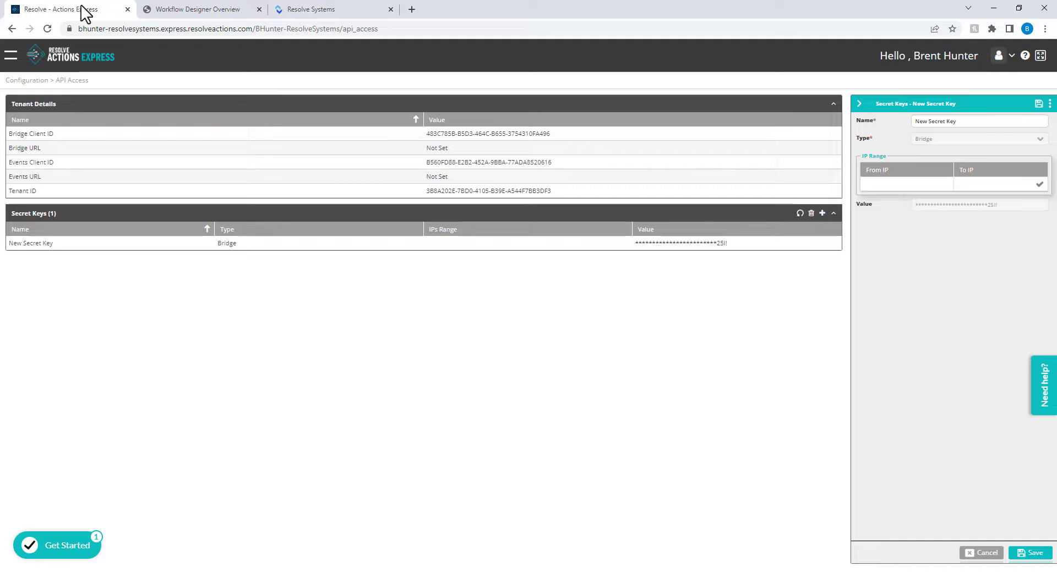
click(10, 55)
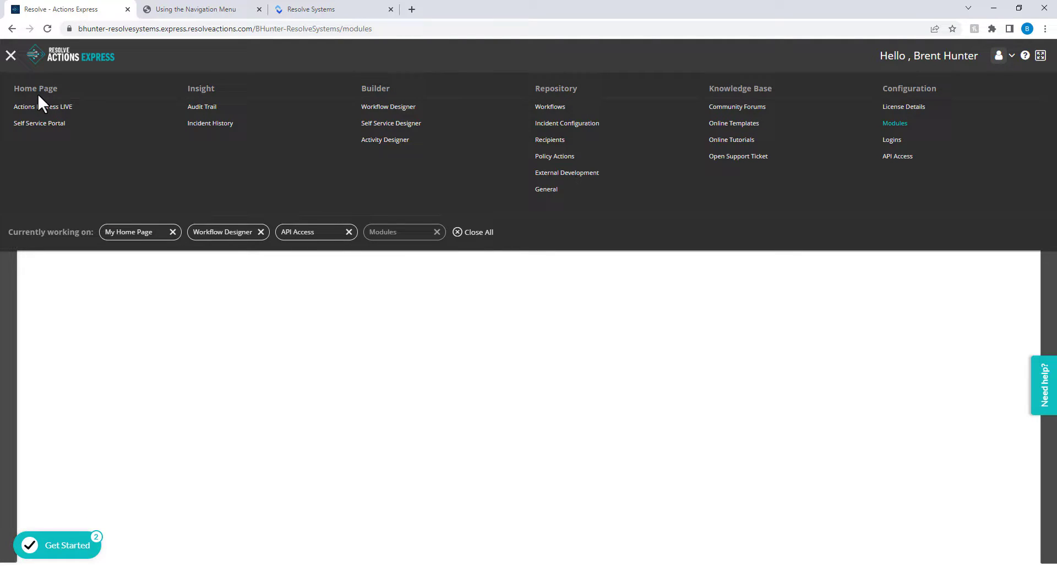
click(374, 107)
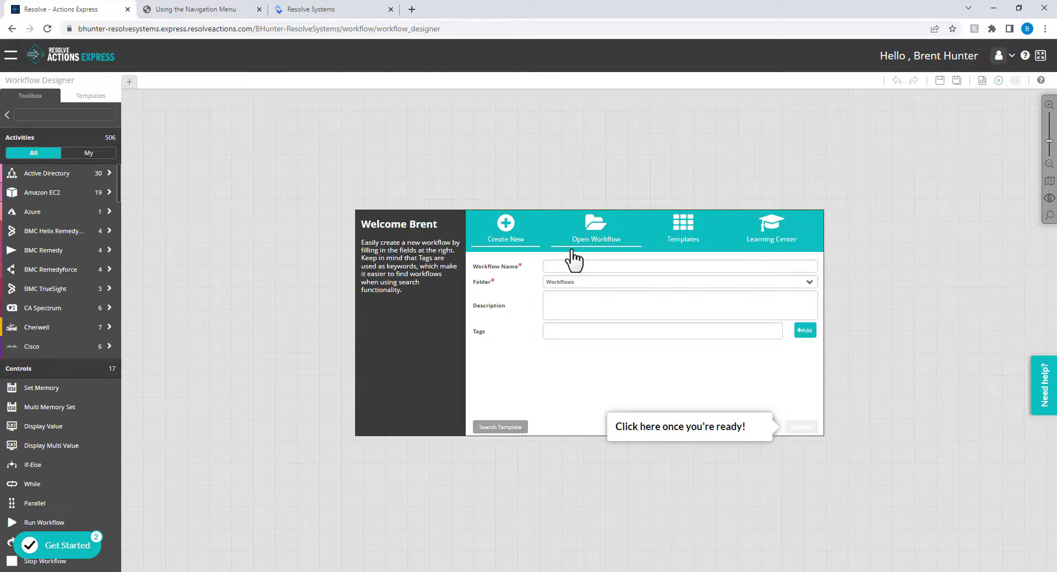
click(573, 265)
text(My First Workflow)
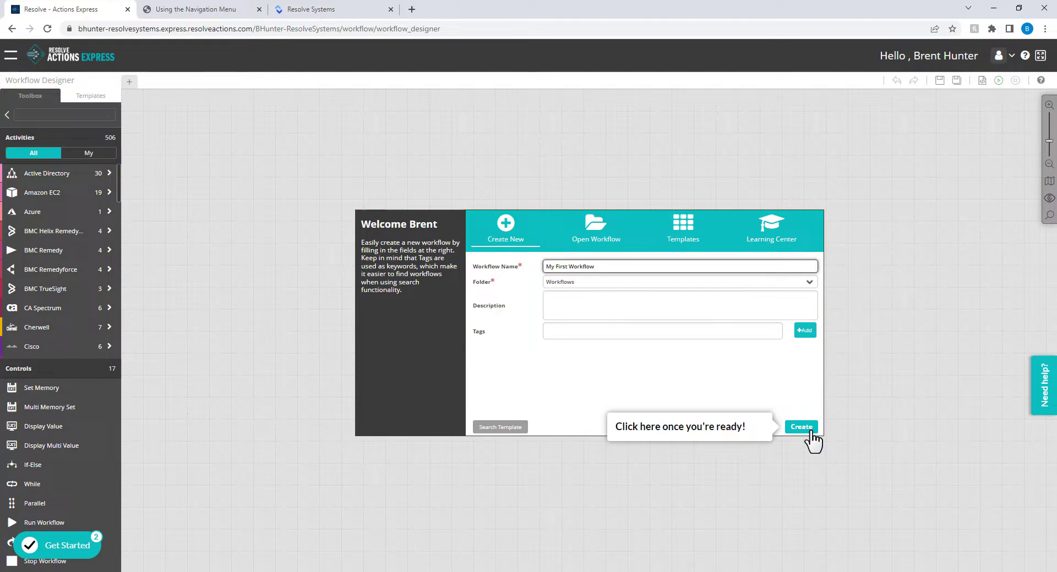
click(810, 433)
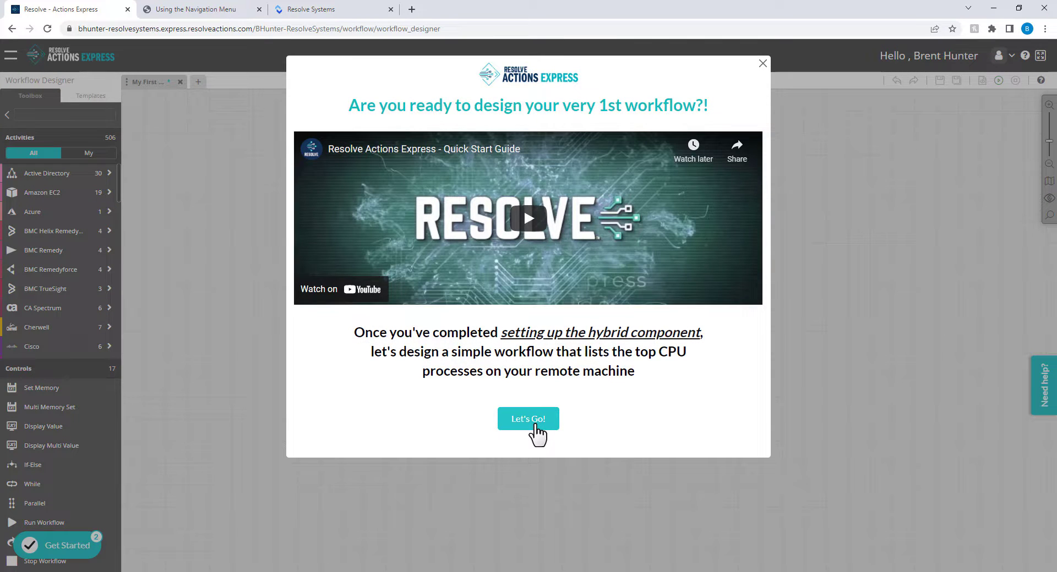
Find the Processes group in the Toolbox and place a Process List activity below START.
click(528, 423)
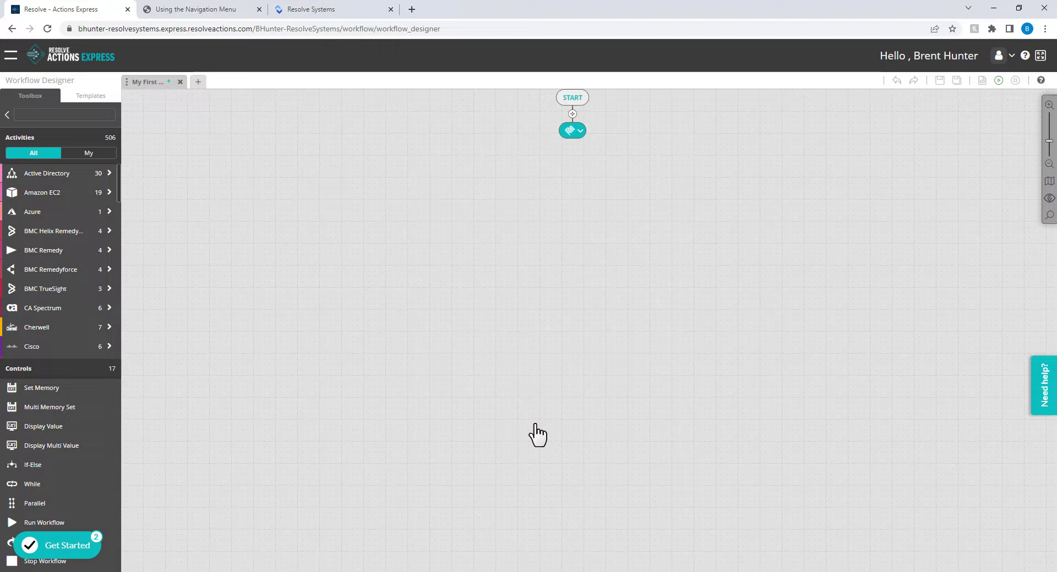
drag(117, 181, 119, 336)
click(270, 291)
scroll(78, 283, up, 4)
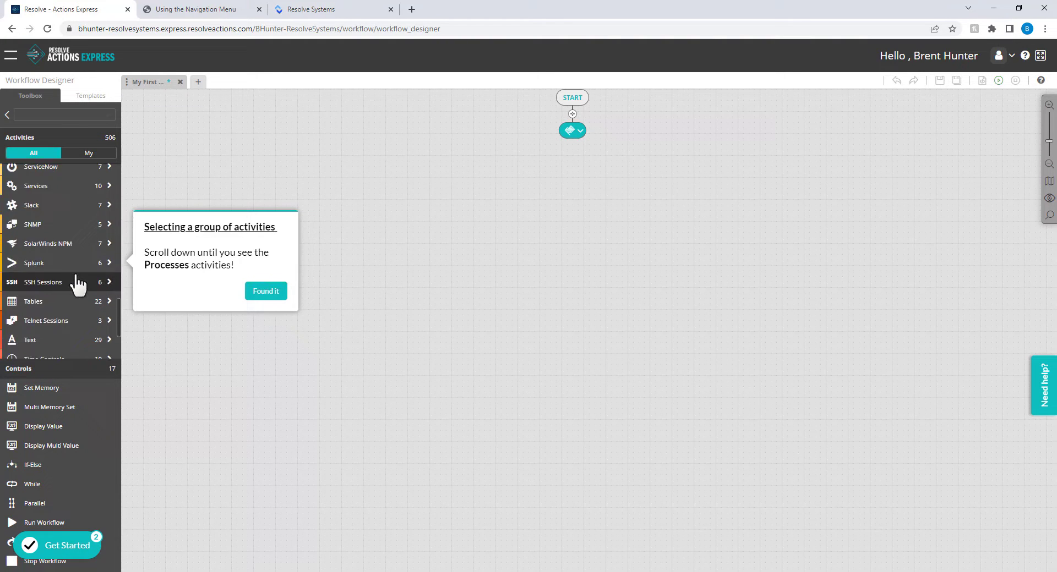
click(269, 292)
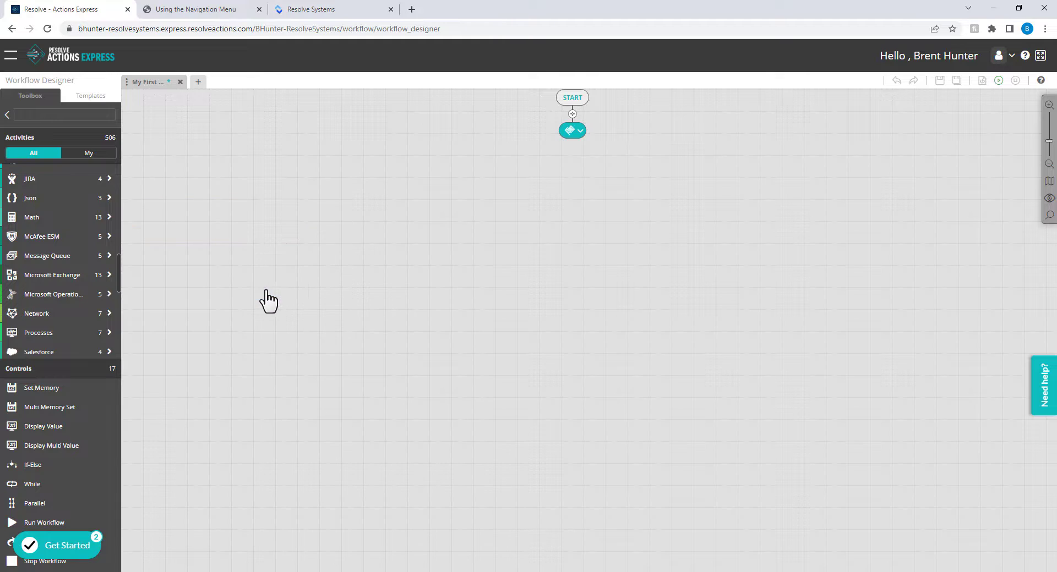
click(50, 338)
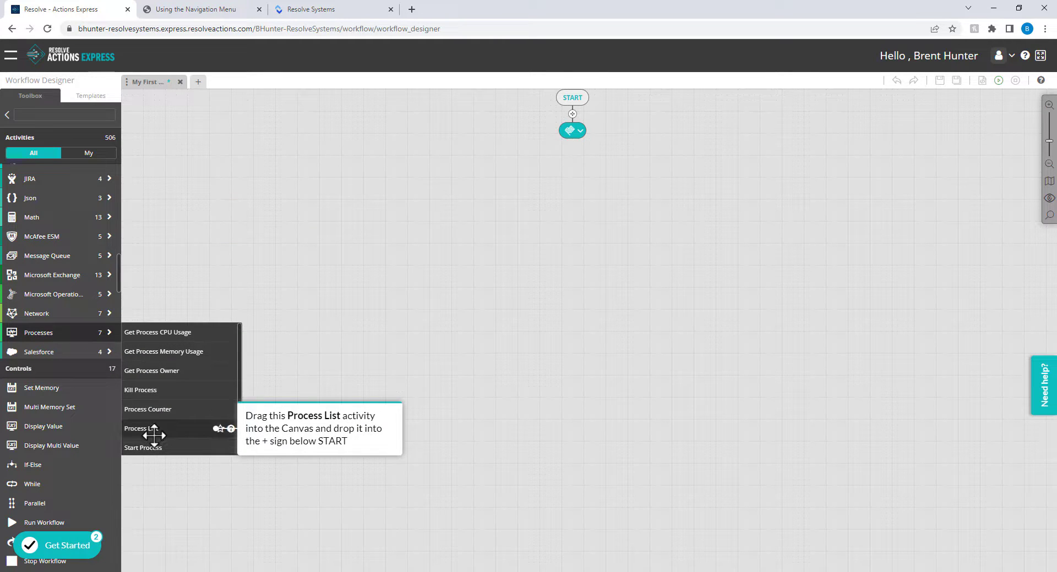
drag(152, 429, 571, 112)
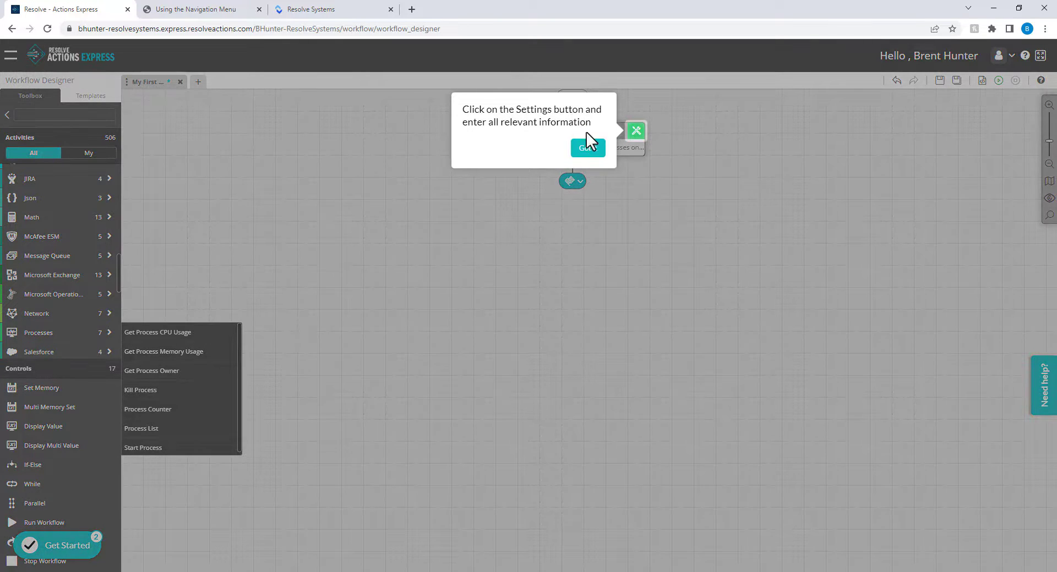
Set the ProcessList Host Name to localhost and save its settings.
click(596, 151)
click(636, 131)
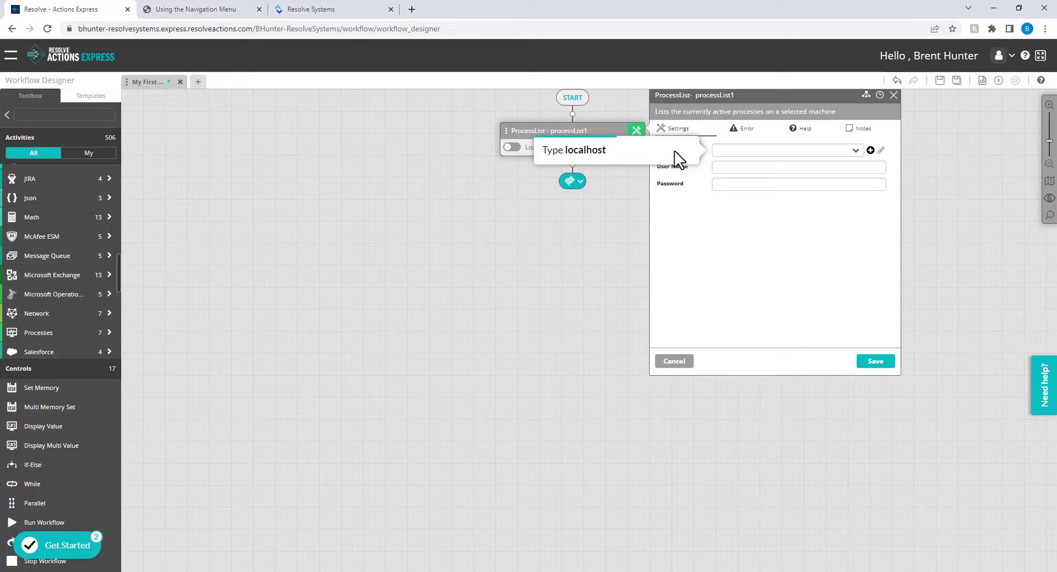
click(726, 154)
text(localhost)
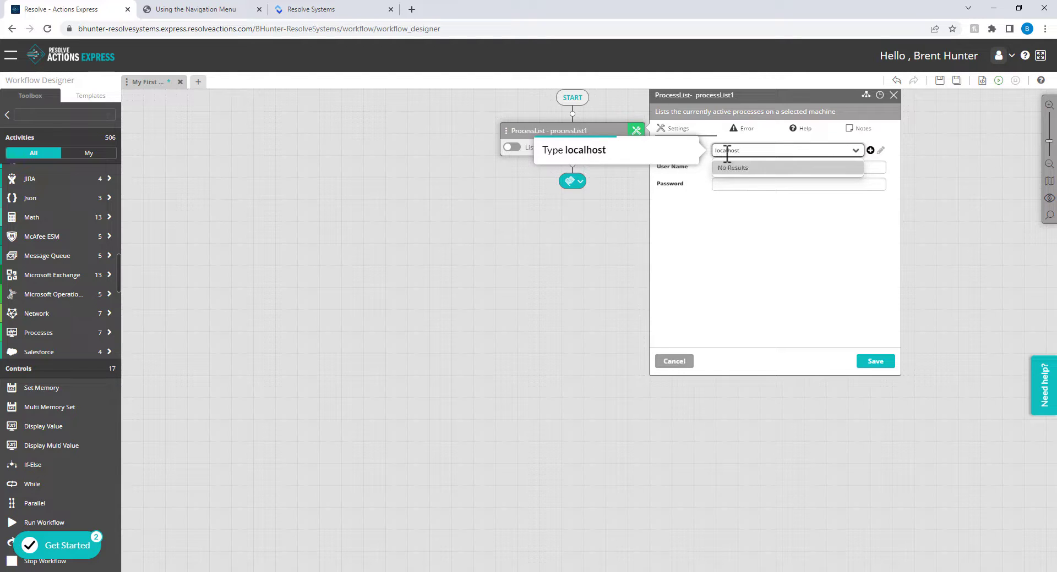
click(727, 189)
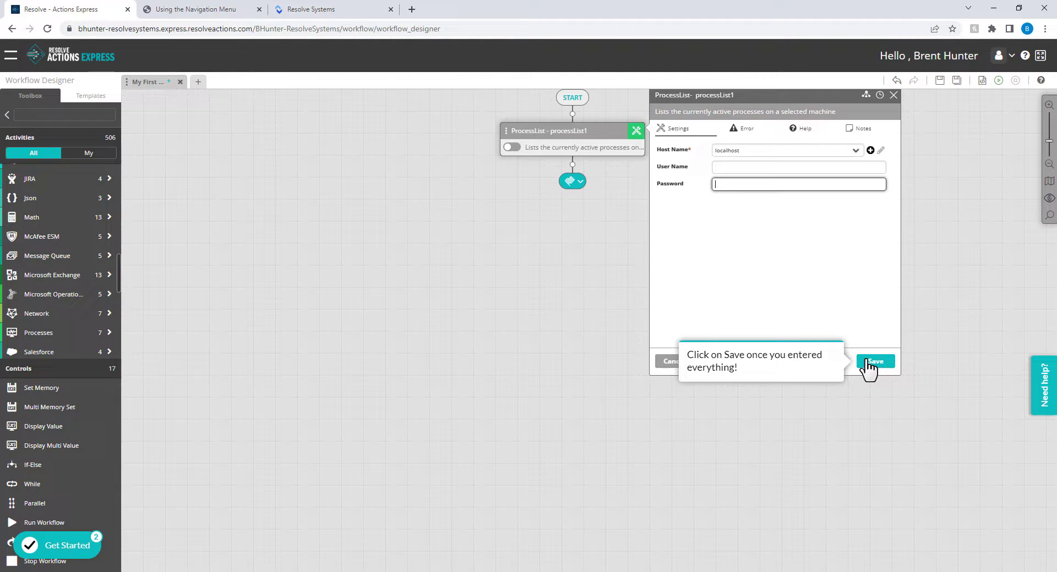
click(867, 363)
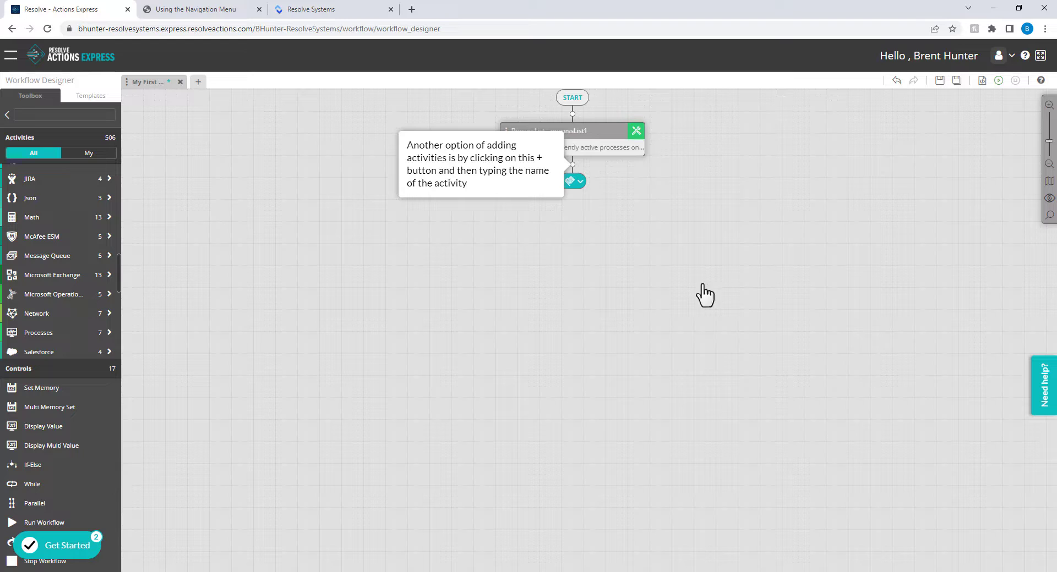
Add a SortTable activity after the ProcessList step.
click(572, 171)
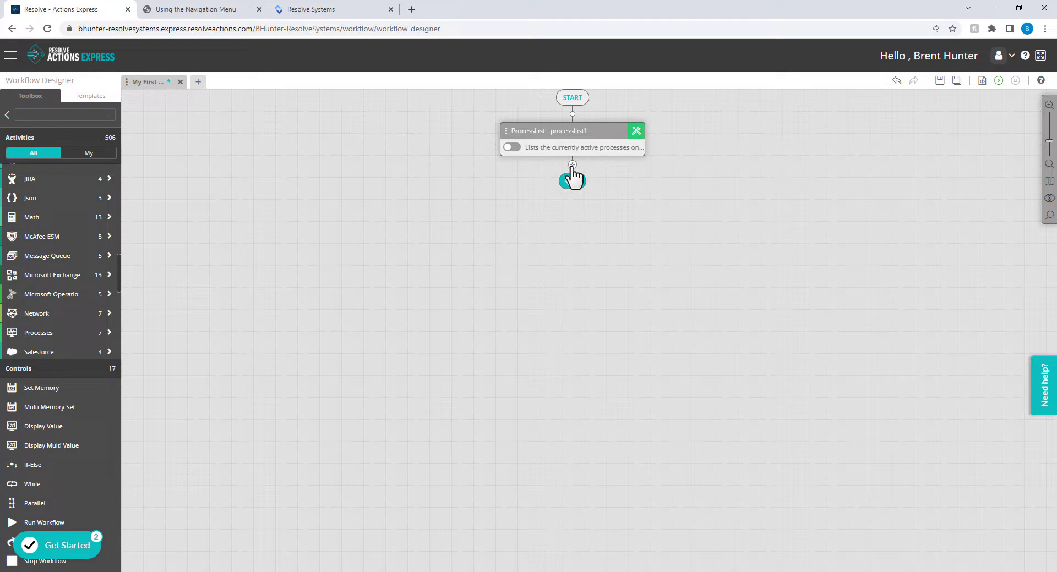
click(572, 165)
text(sort)
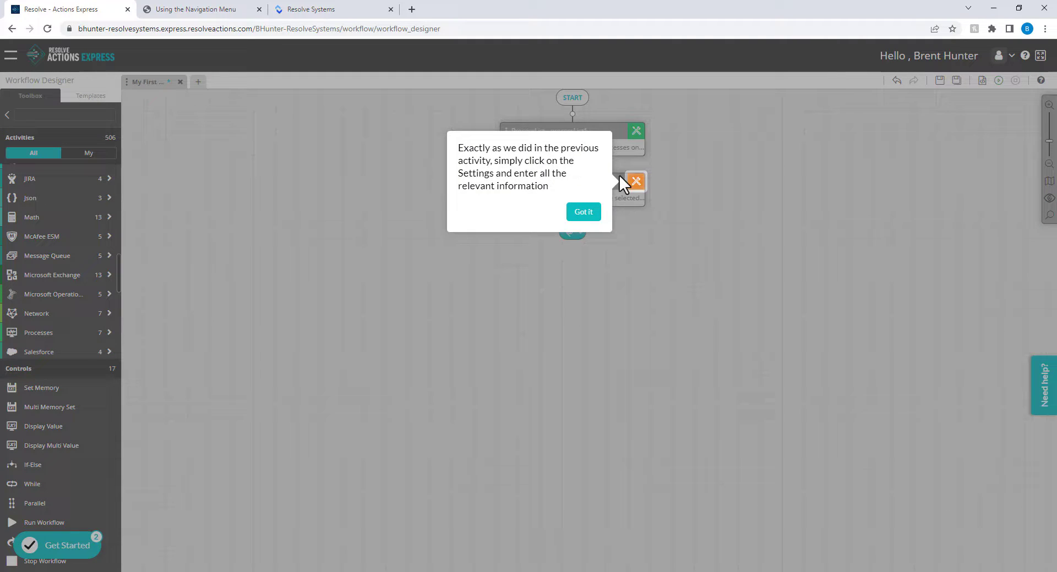
Set SortTable to sort %processList1% by the CPU column in Ascending order, and save.
click(633, 180)
click(734, 202)
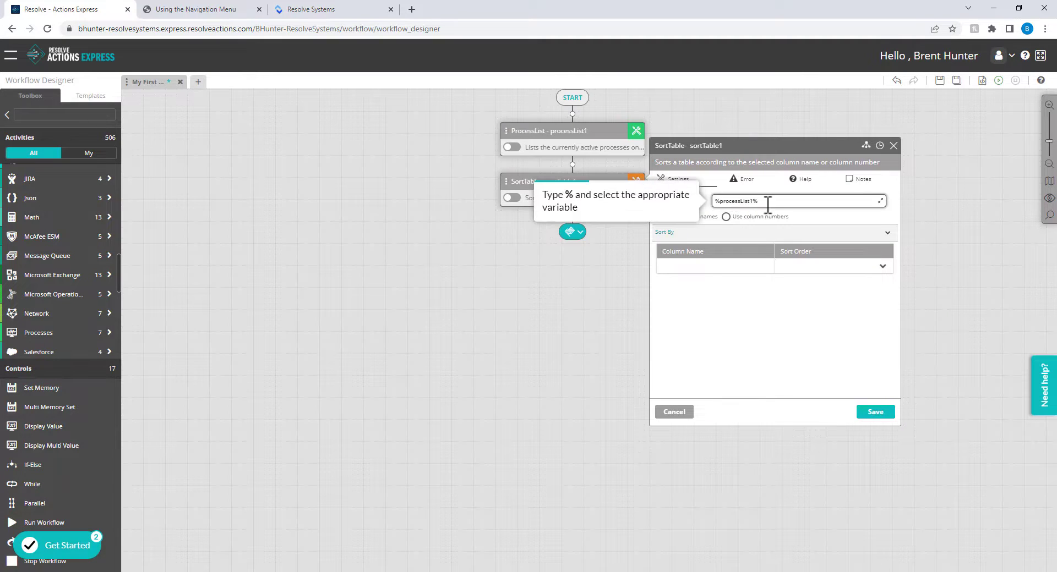
click(757, 236)
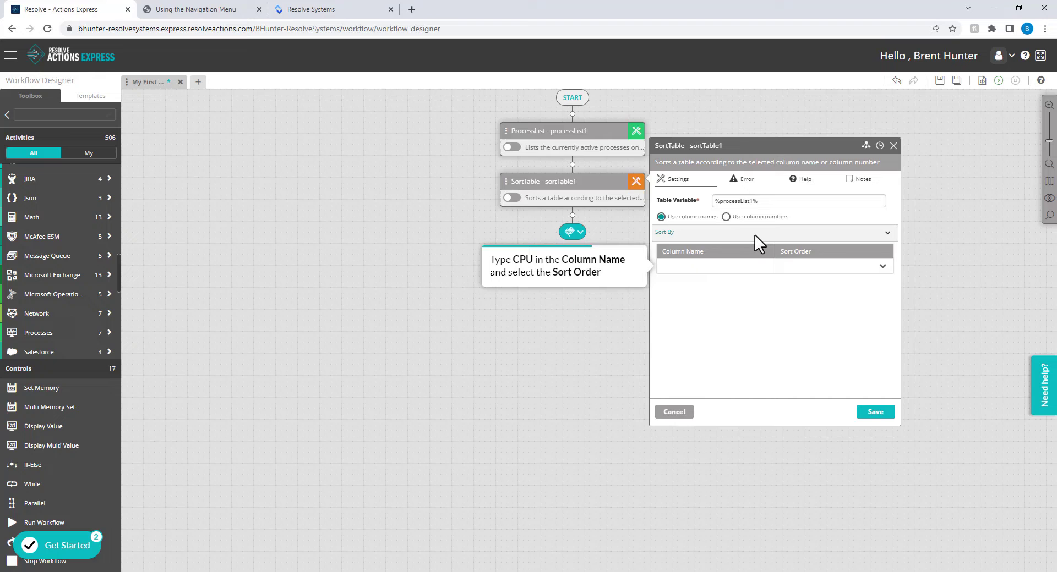
click(712, 266)
text(CPU)
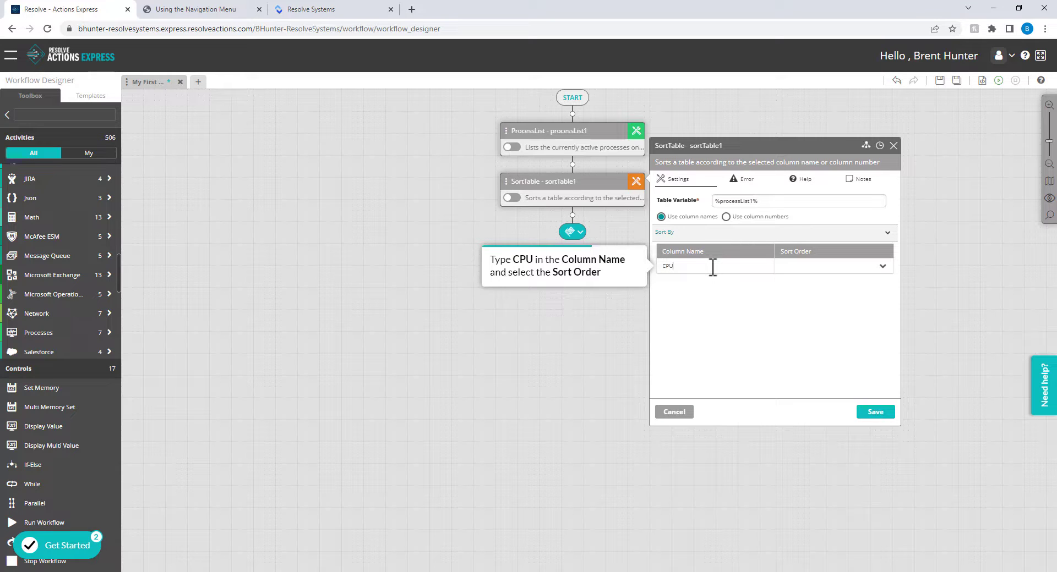
click(883, 266)
click(795, 285)
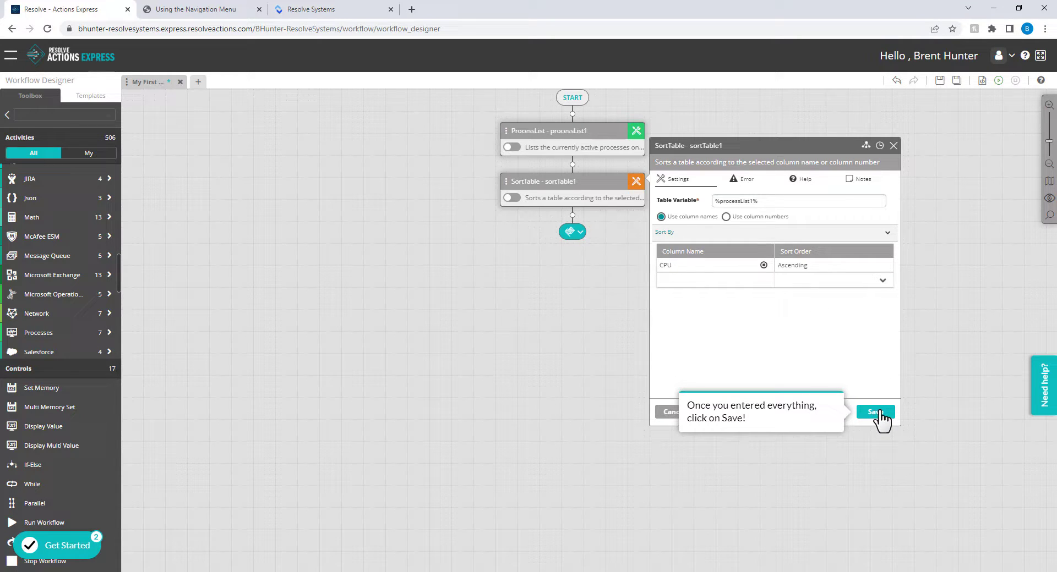
click(875, 412)
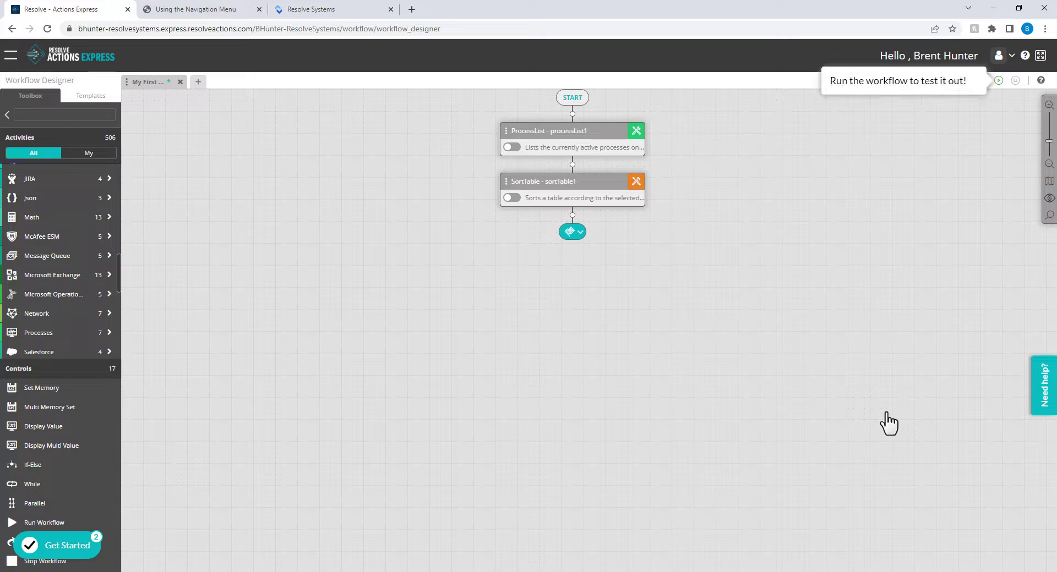
Run the workflow and scroll through the Sort Table output listing processes sorted by CPU.
click(998, 81)
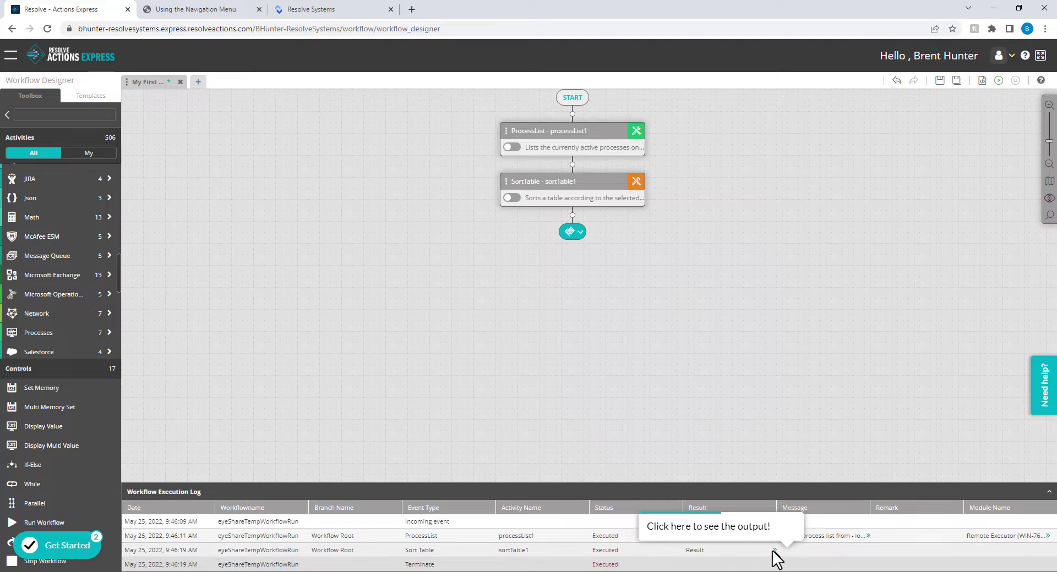
click(774, 551)
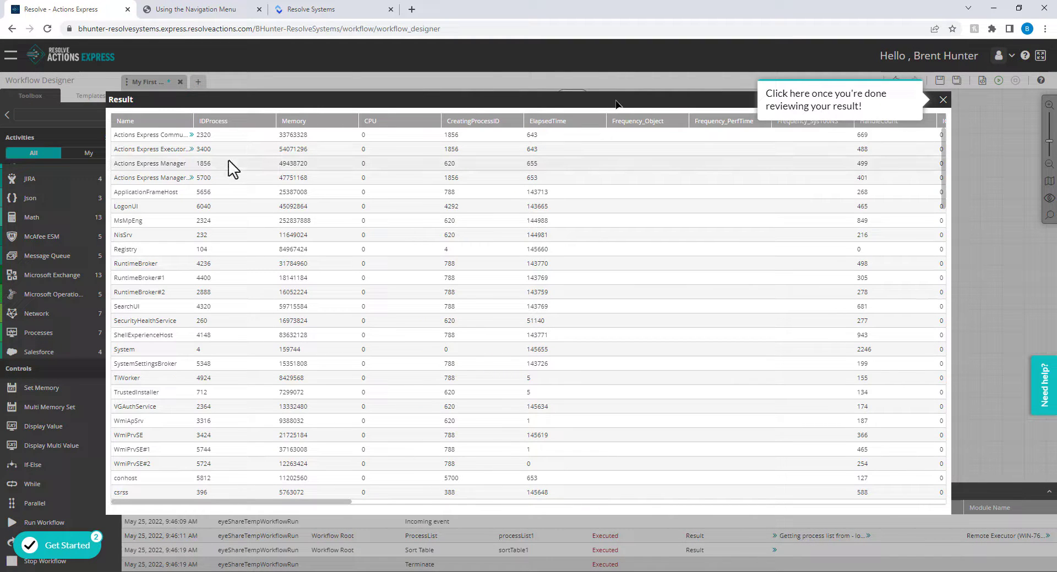
scroll(337, 194, down, 15)
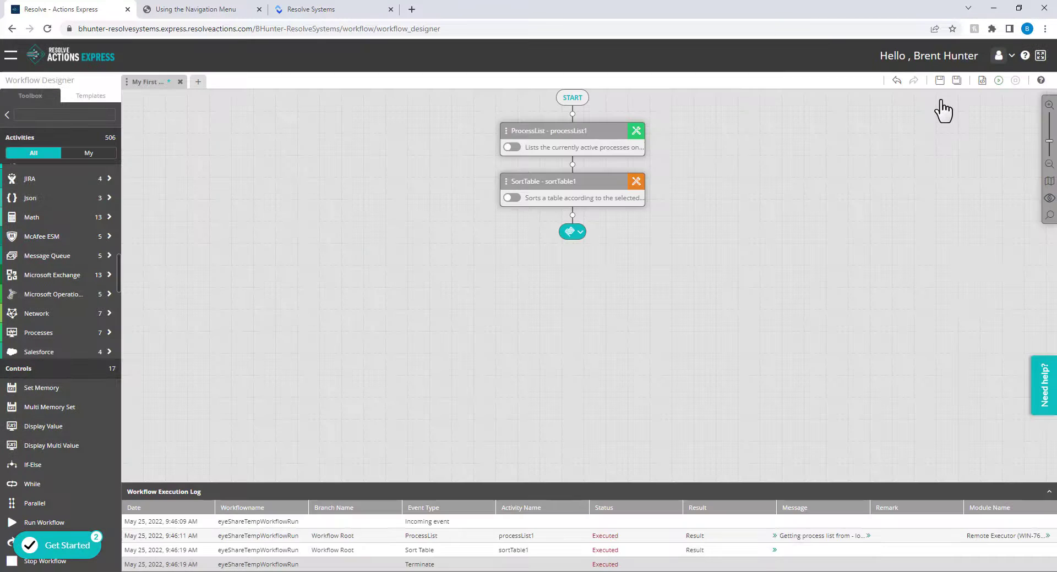
Close the process results table to return to the designer.
click(942, 102)
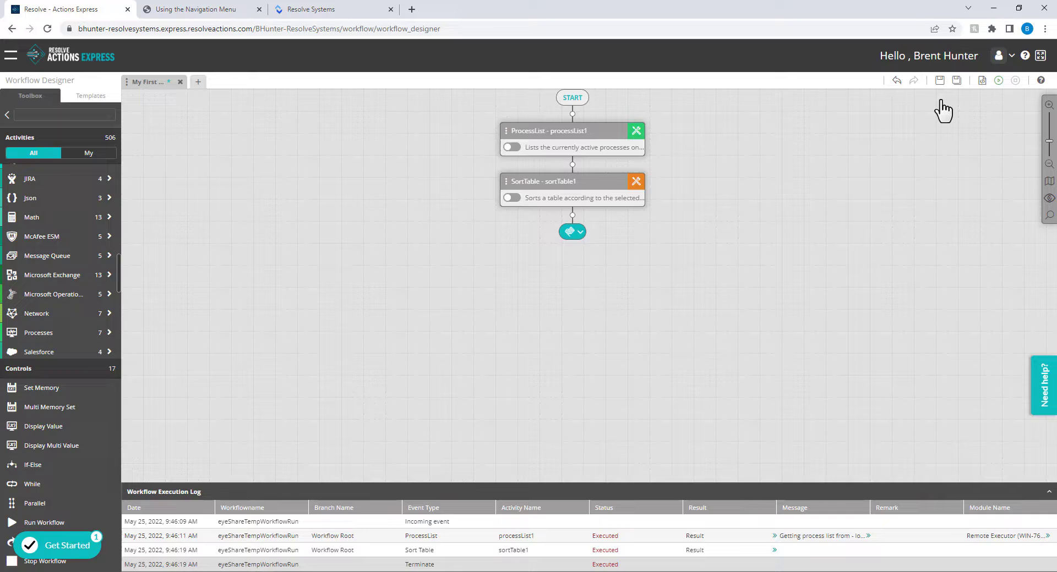